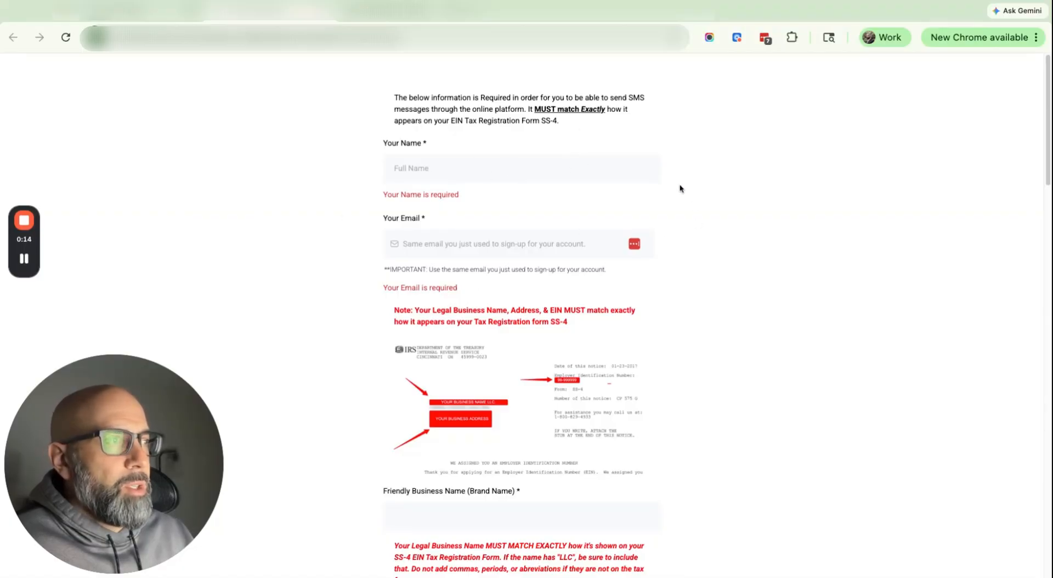
Step: Scroll through the still-empty HighLevel brand registration form to review its fields
scroll(679, 185, "down", 15)
scroll(499, 269, "down", 8)
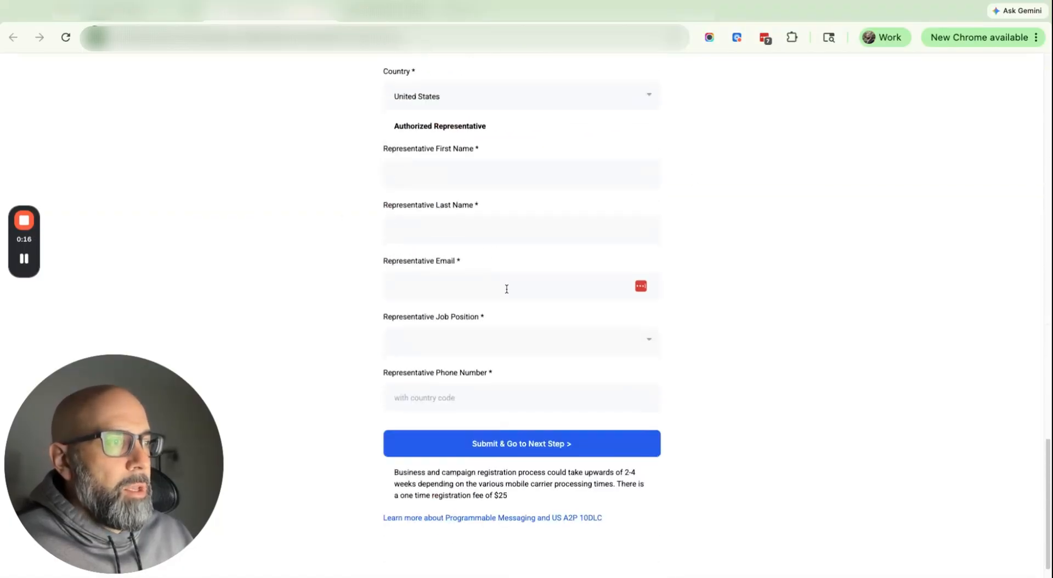
scroll(505, 288, "up", 20)
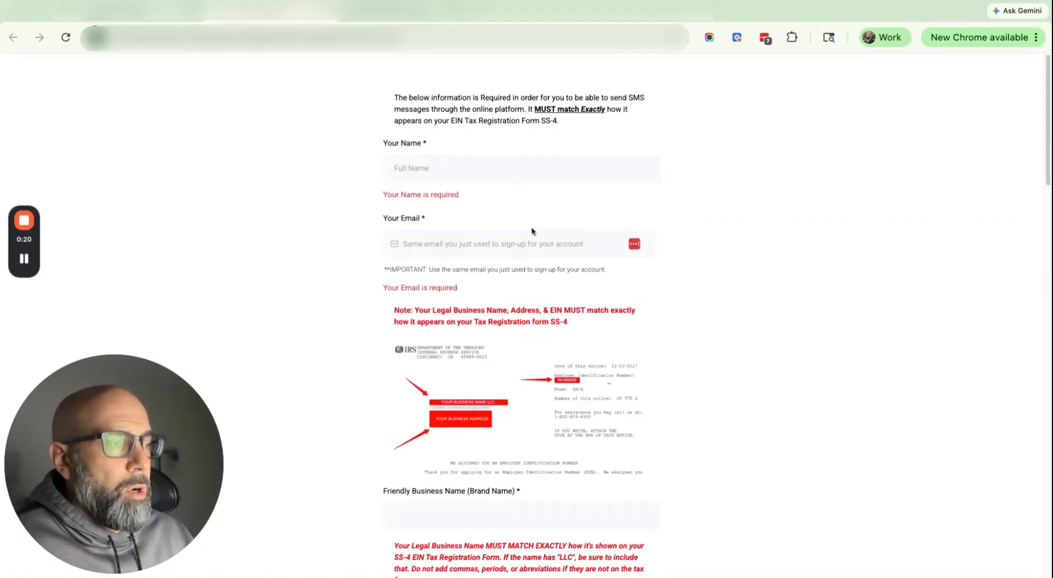
scroll(593, 400, "down", 4)
scroll(594, 422, "down", 5)
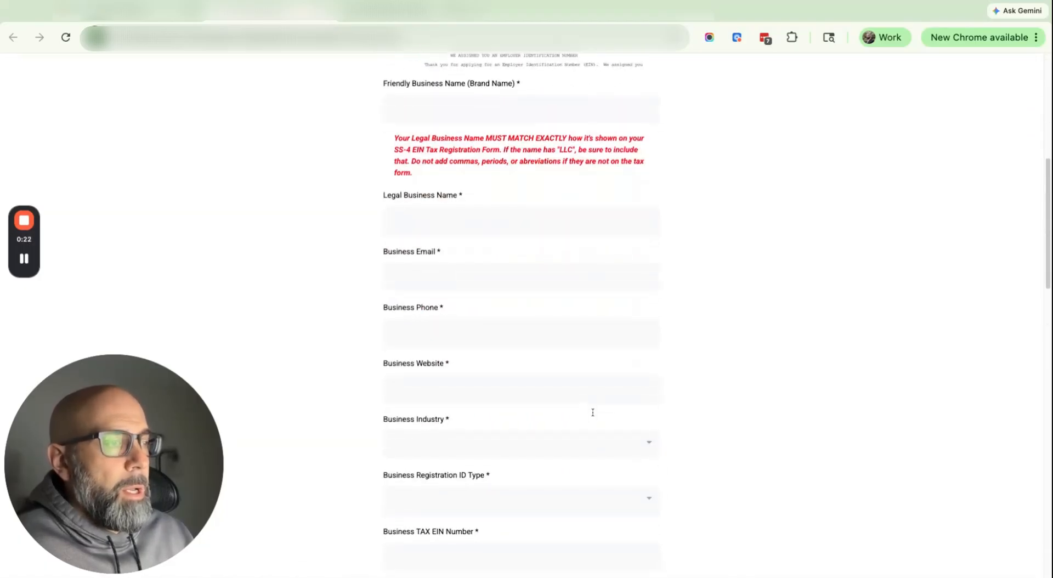
scroll(592, 408, "down", 3)
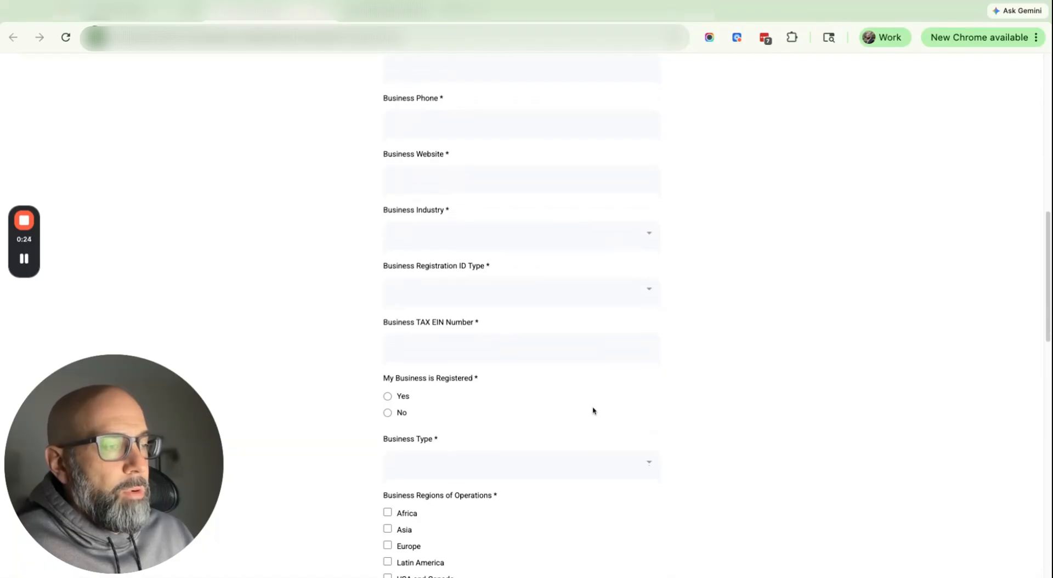
scroll(590, 403, "down", 5)
scroll(589, 405, "down", 6)
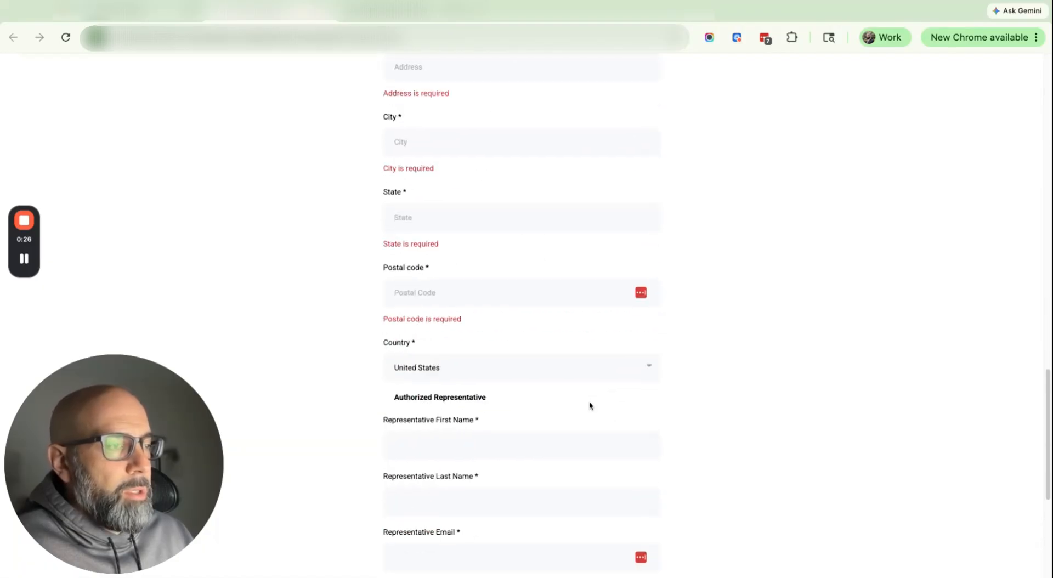
scroll(589, 405, "up", 15)
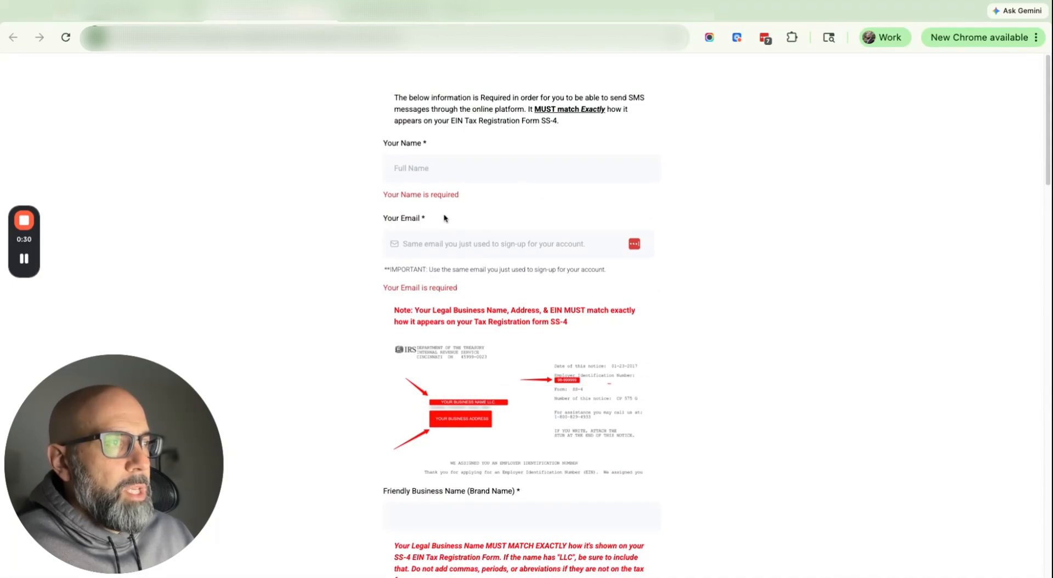
scroll(439, 203, "down", 6)
scroll(494, 270, "up", 7)
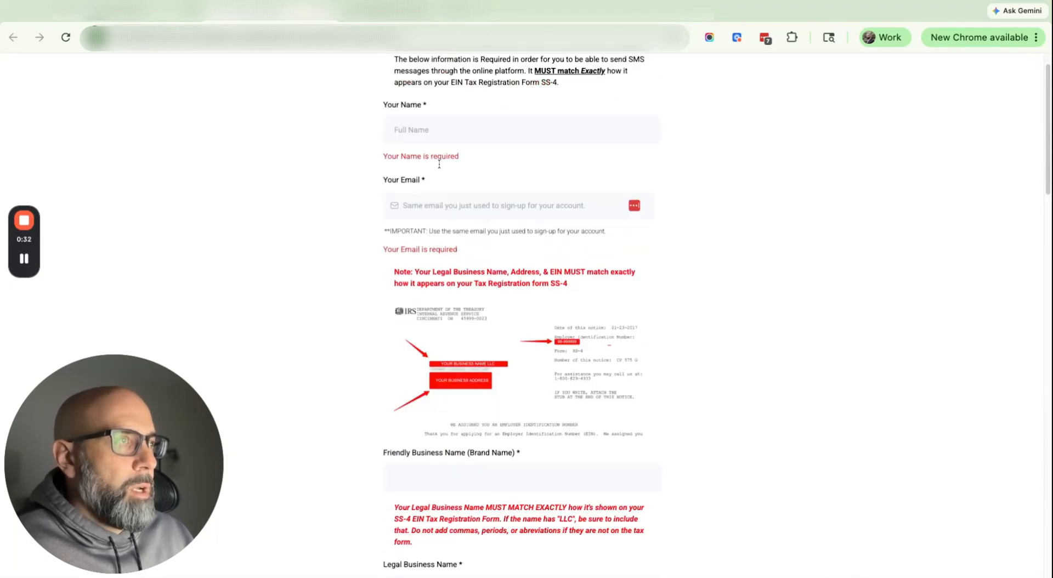
scroll(431, 242, "down", 3)
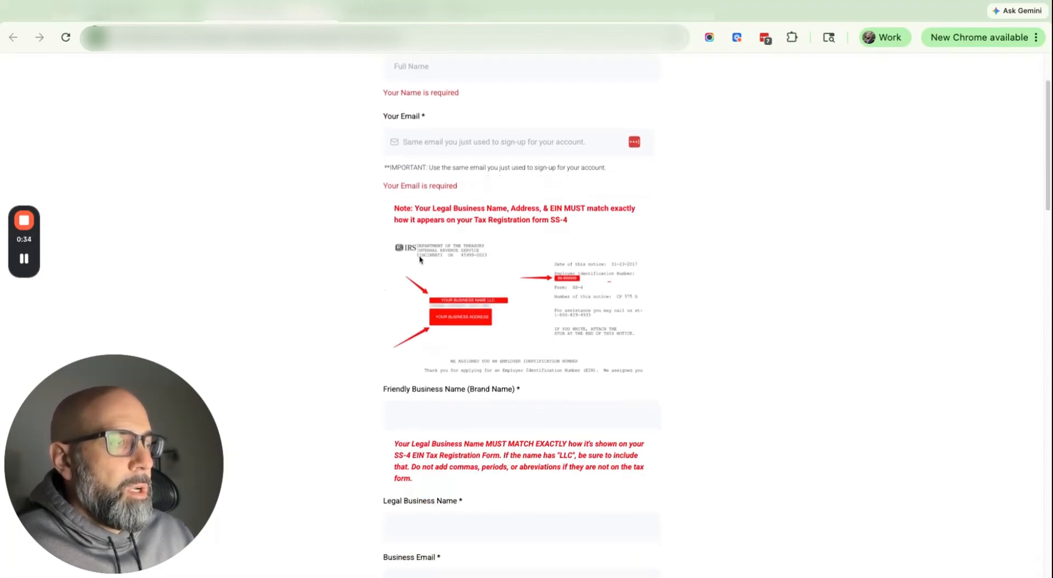
scroll(416, 242, "down", 6)
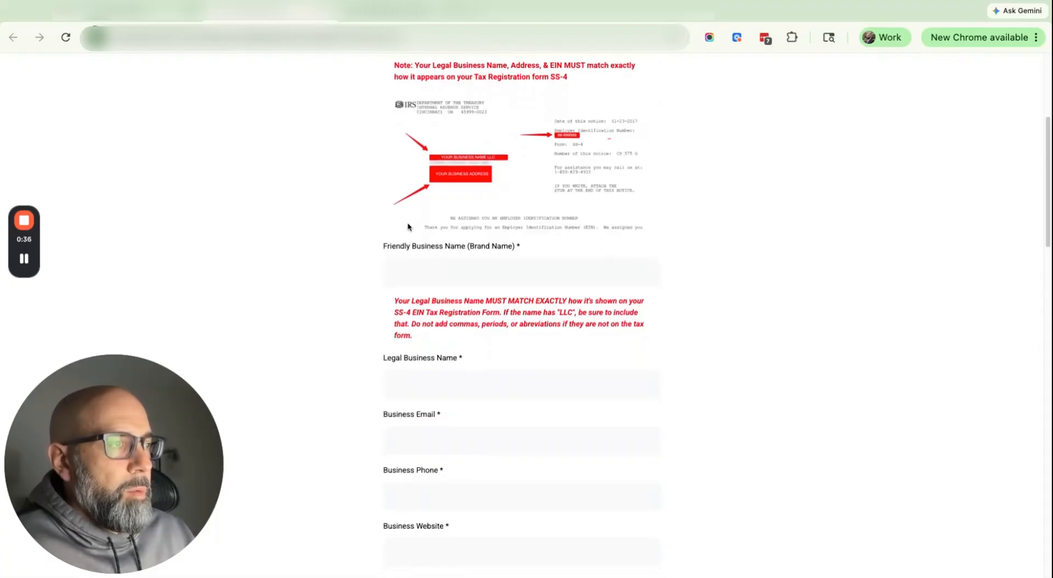
scroll(417, 219, "down", 3)
scroll(395, 241, "up", 6)
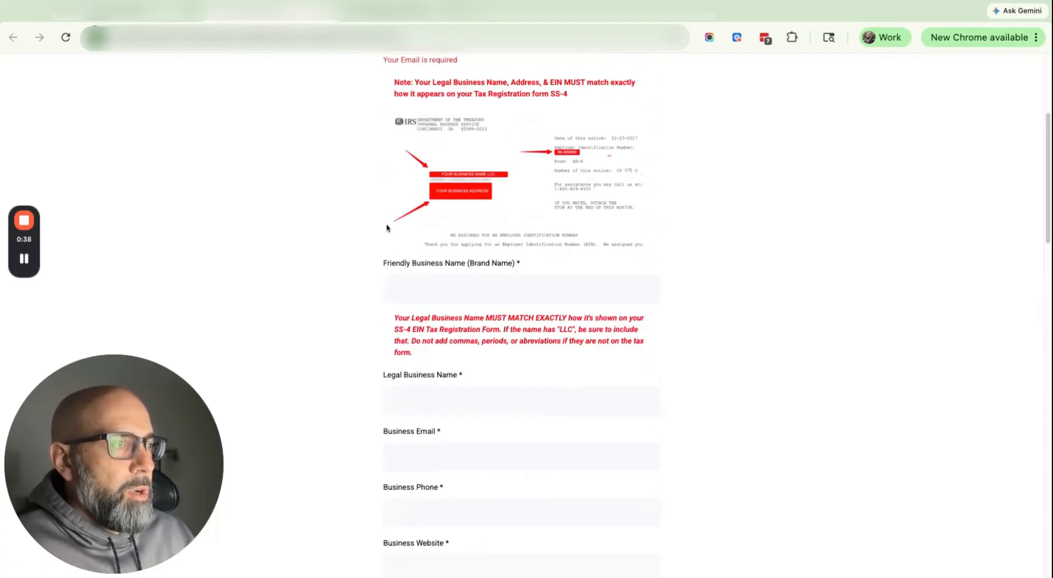
scroll(427, 296, "down", 2)
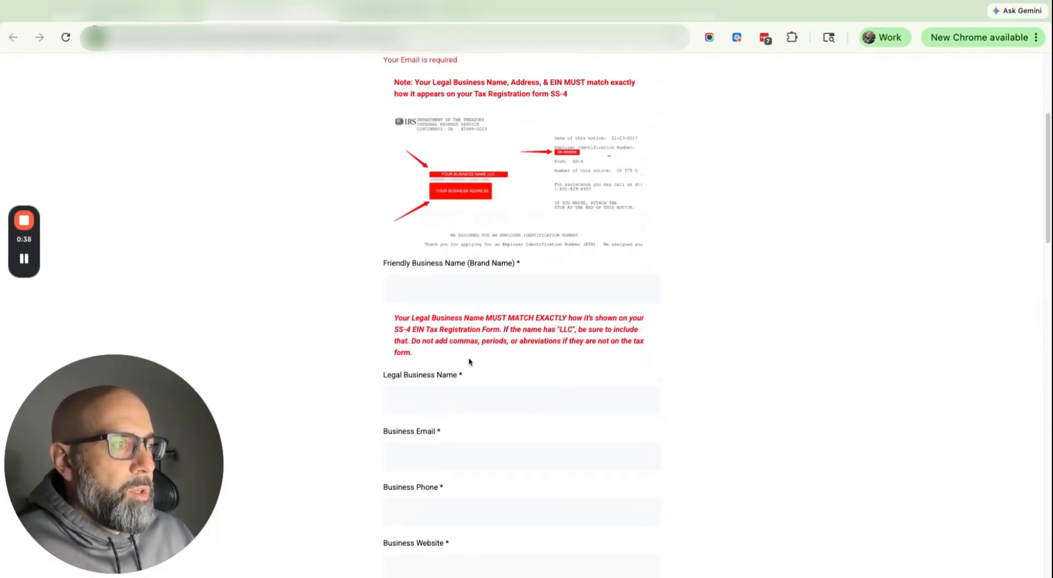
Step: Check the Legal Business Name field's LLC naming rule, then scroll through the Compliance Kit page
left_click(424, 405)
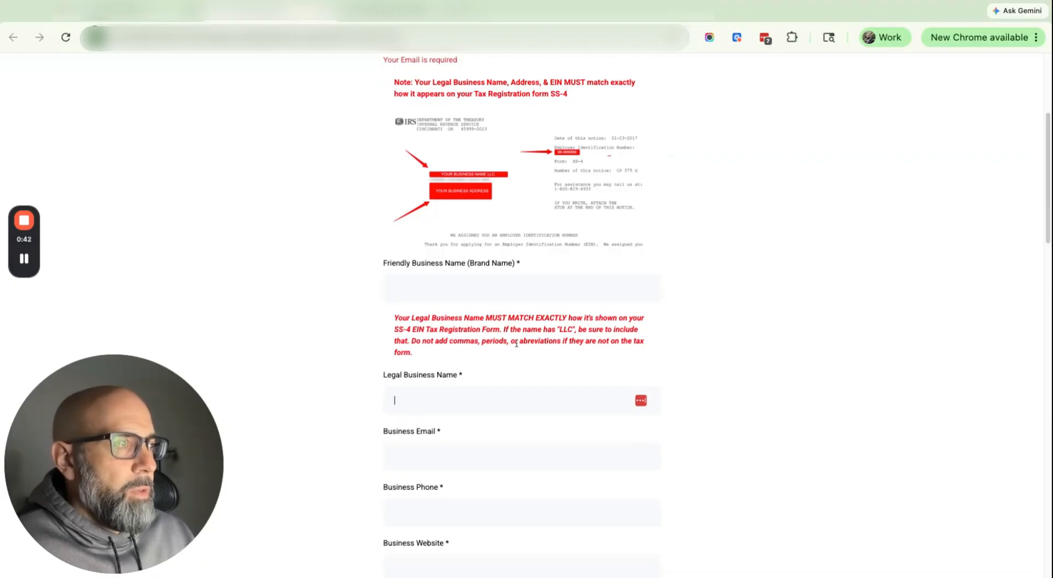
double_click(566, 329)
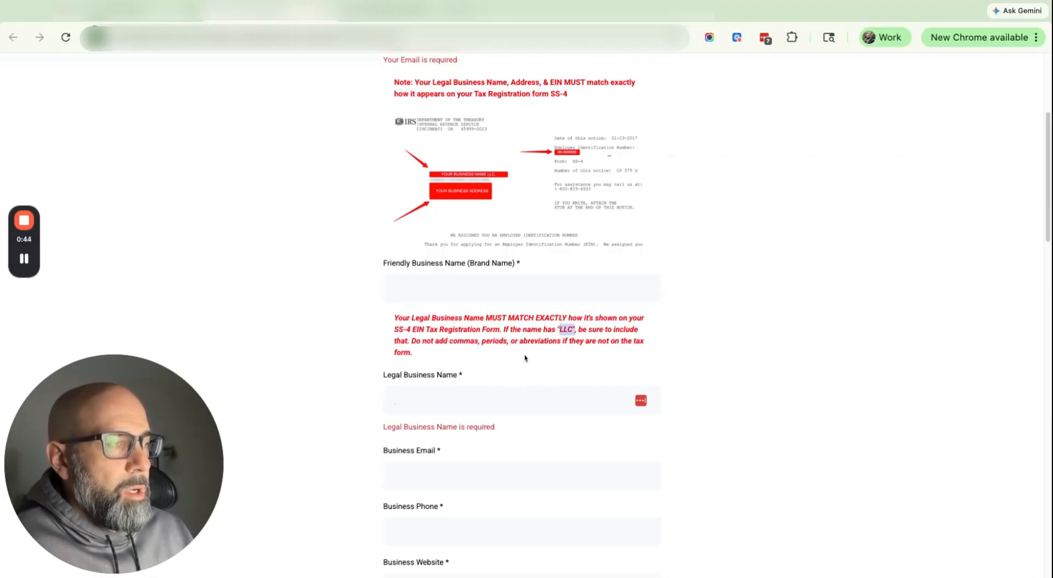
left_click(499, 394)
scroll(515, 447, "down", 1)
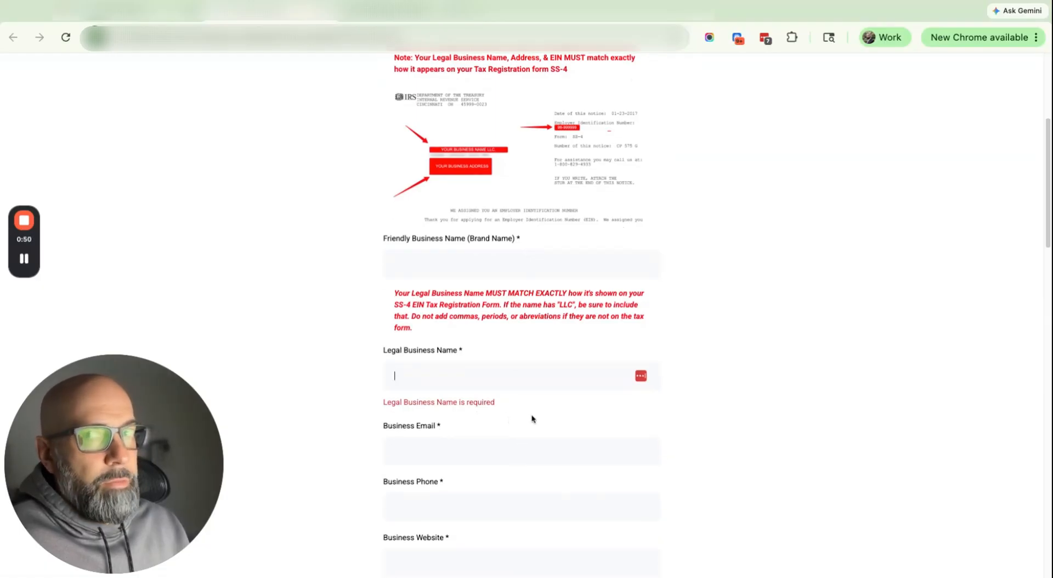
scroll(540, 428, "down", 5)
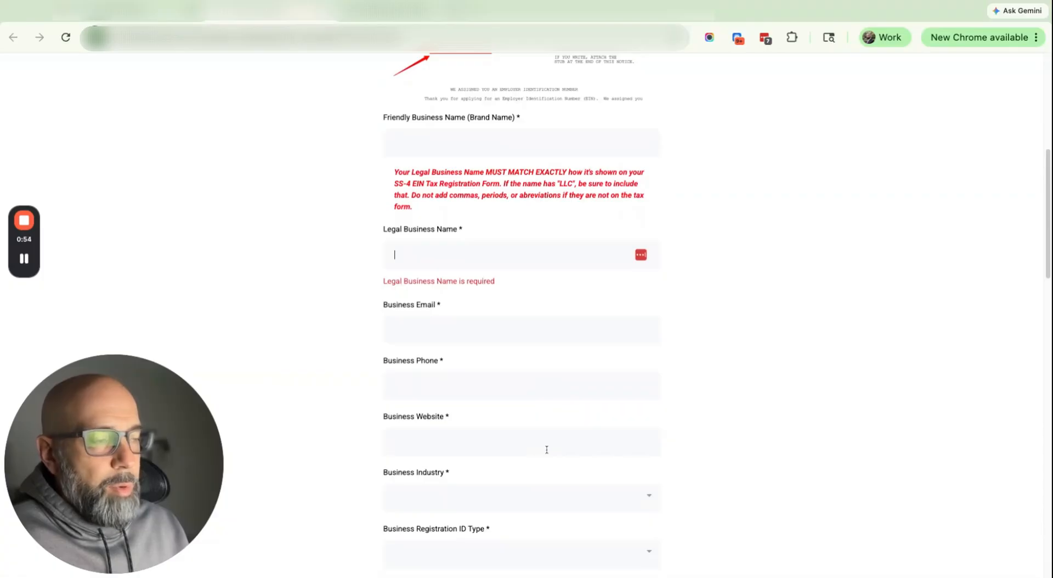
scroll(518, 457, "down", 1)
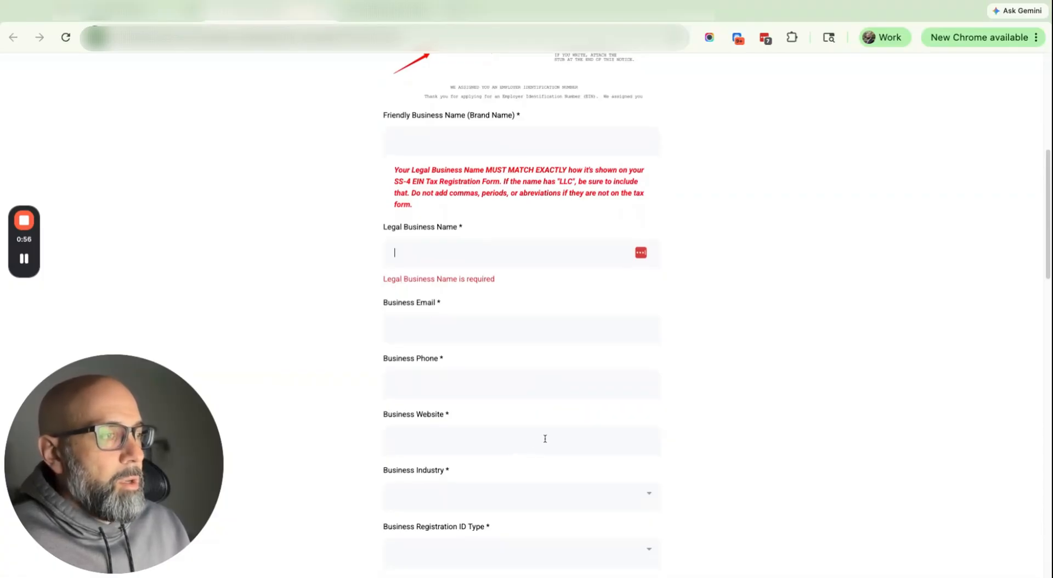
scroll(545, 437, "down", 2)
scroll(510, 412, "down", 2)
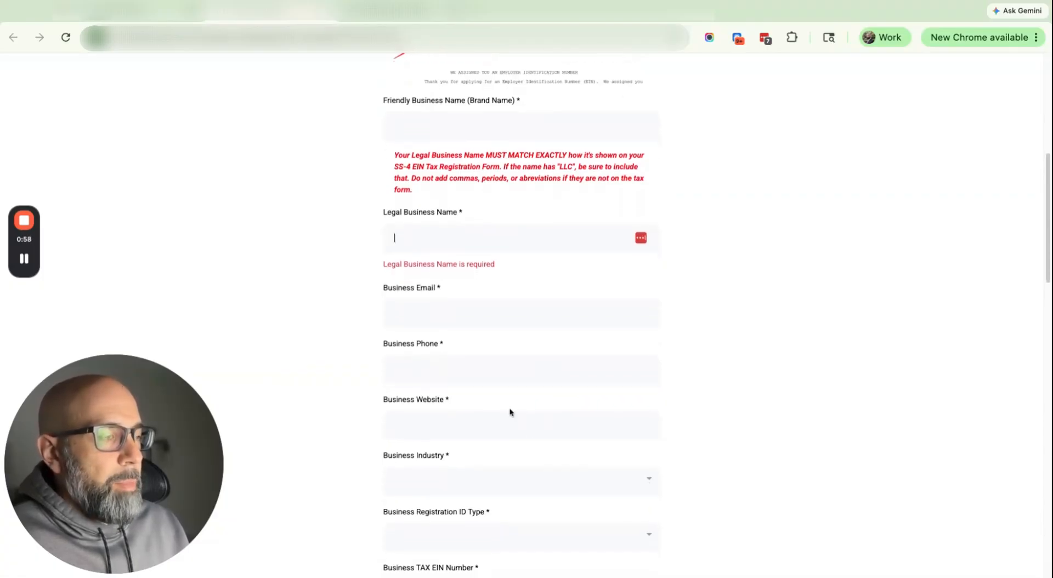
scroll(419, 294, "down", 6)
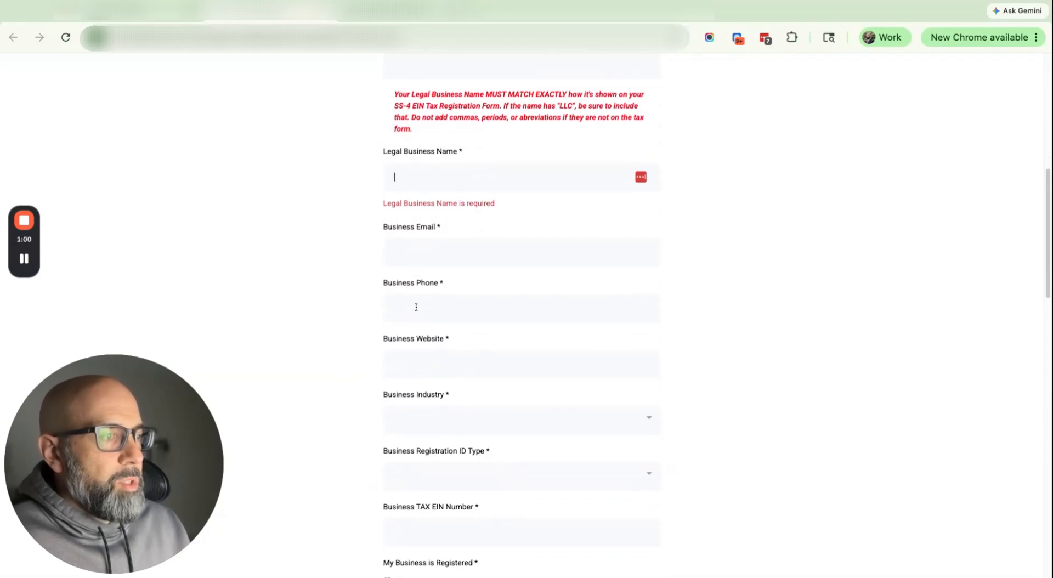
scroll(444, 353, "down", 15)
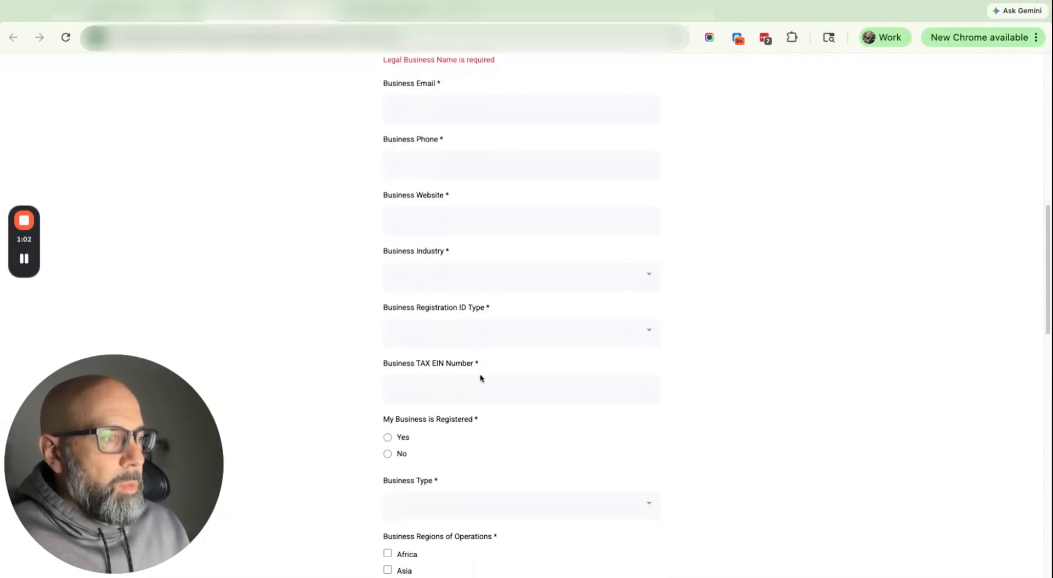
scroll(429, 261, "down", 3)
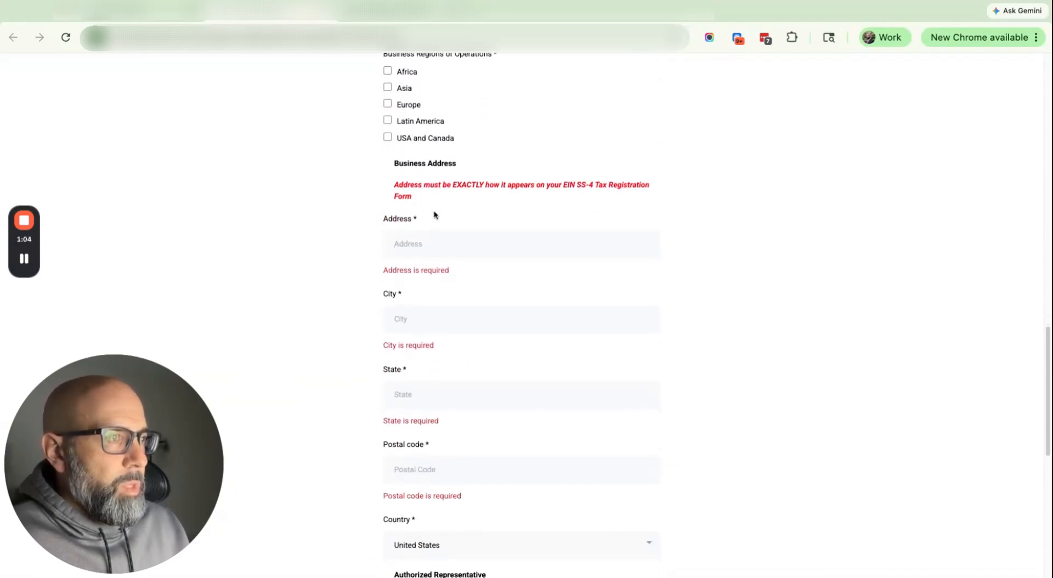
scroll(450, 159, "up", 18)
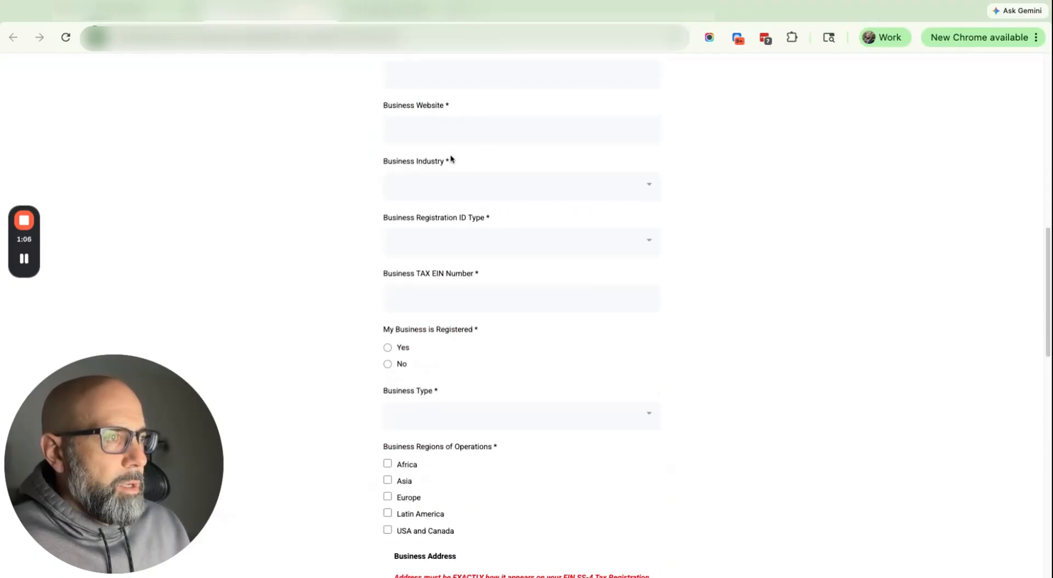
scroll(489, 200, "down", 20)
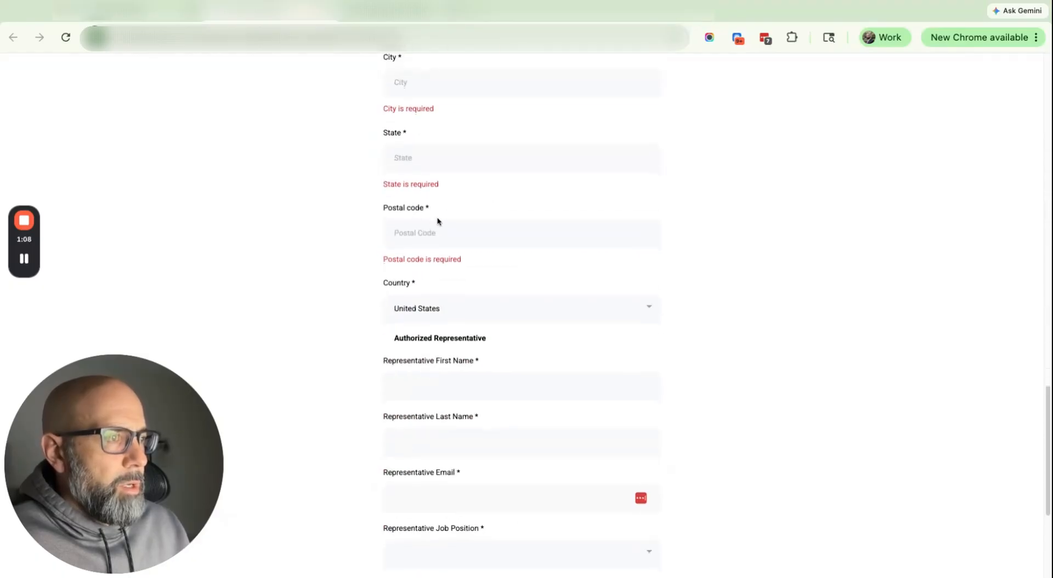
scroll(444, 275, "down", 2)
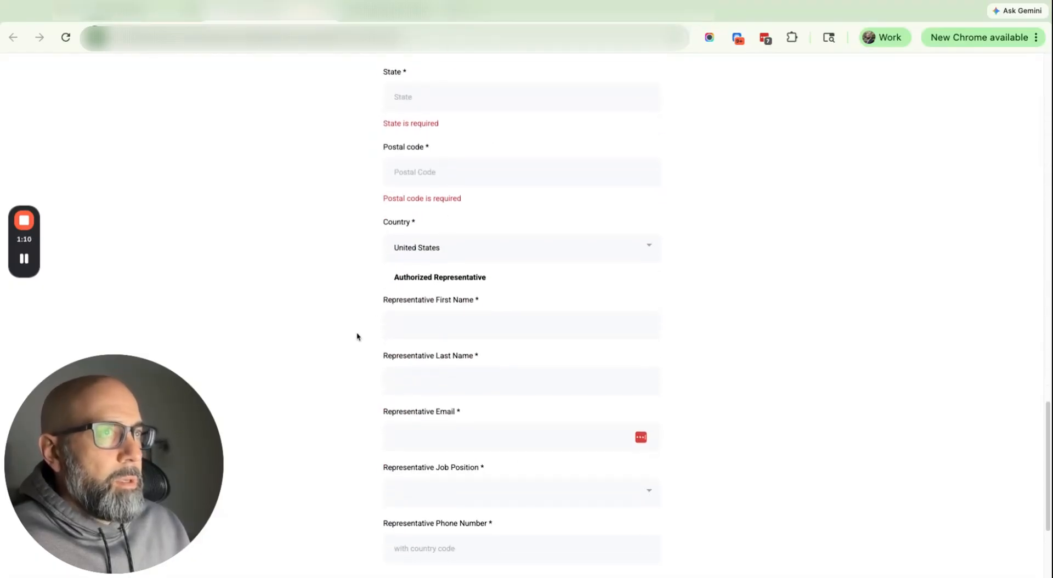
scroll(449, 314, "up", 20)
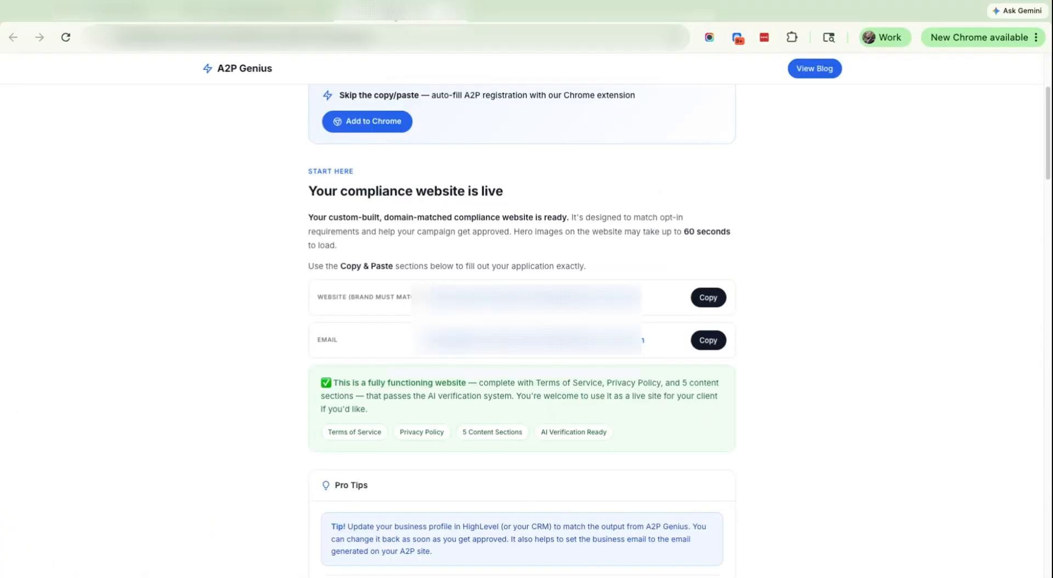
scroll(422, 167, "up", 3)
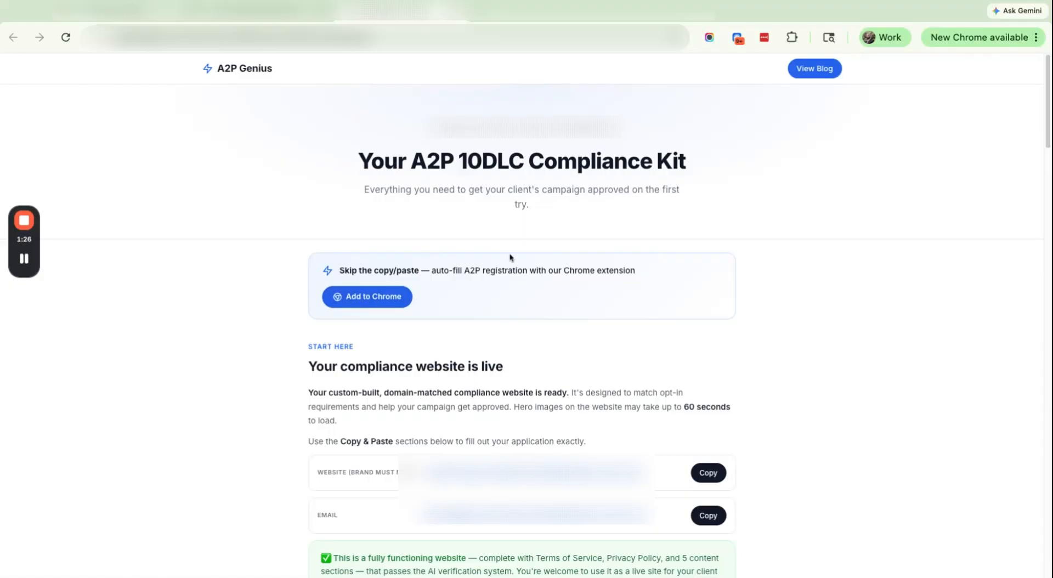
Step: Open the A2P Genius Auto-Fill extension's Chrome Web Store listing, then return to the Compliance Kit
left_click(367, 299)
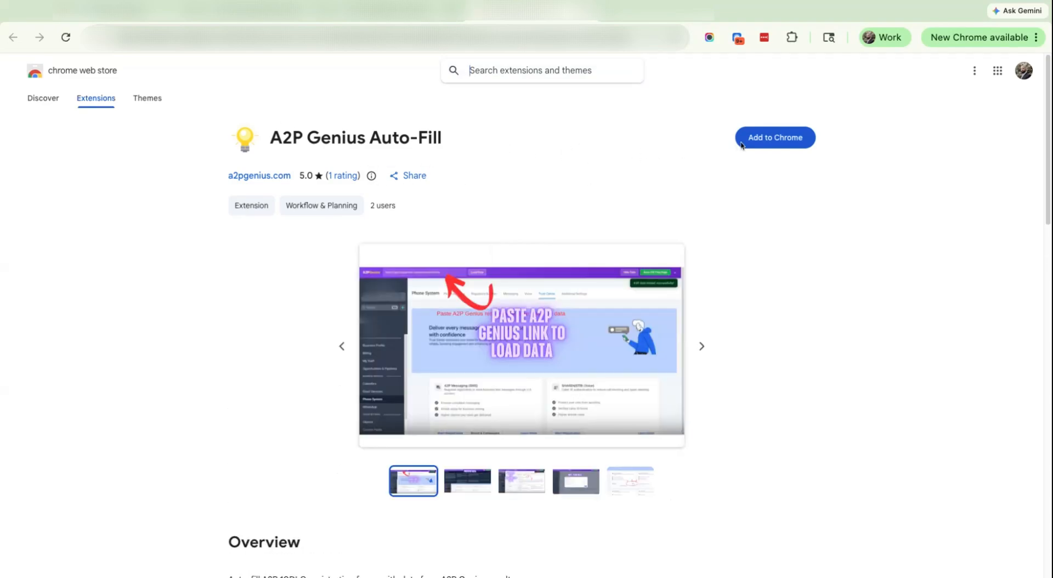
scroll(507, 183, "down", 3)
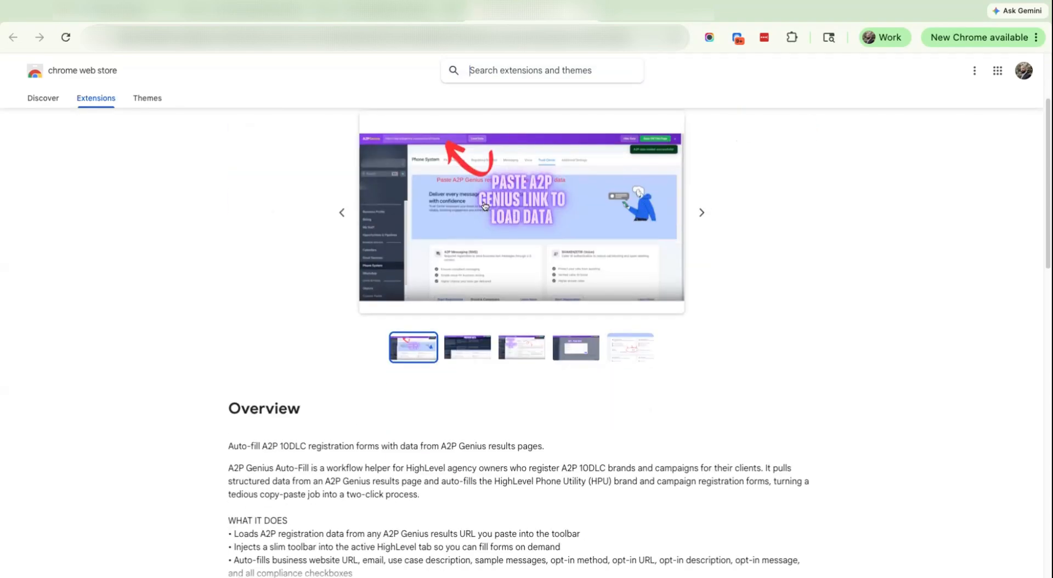
scroll(485, 206, "up", 3)
left_click(394, 15)
scroll(607, 278, "down", 1)
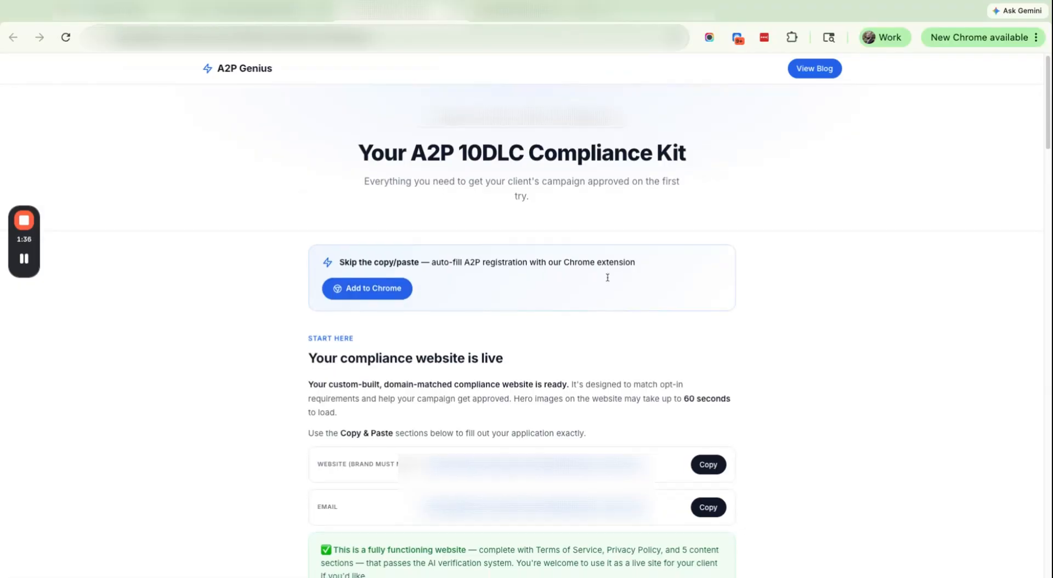
scroll(607, 277, "down", 2)
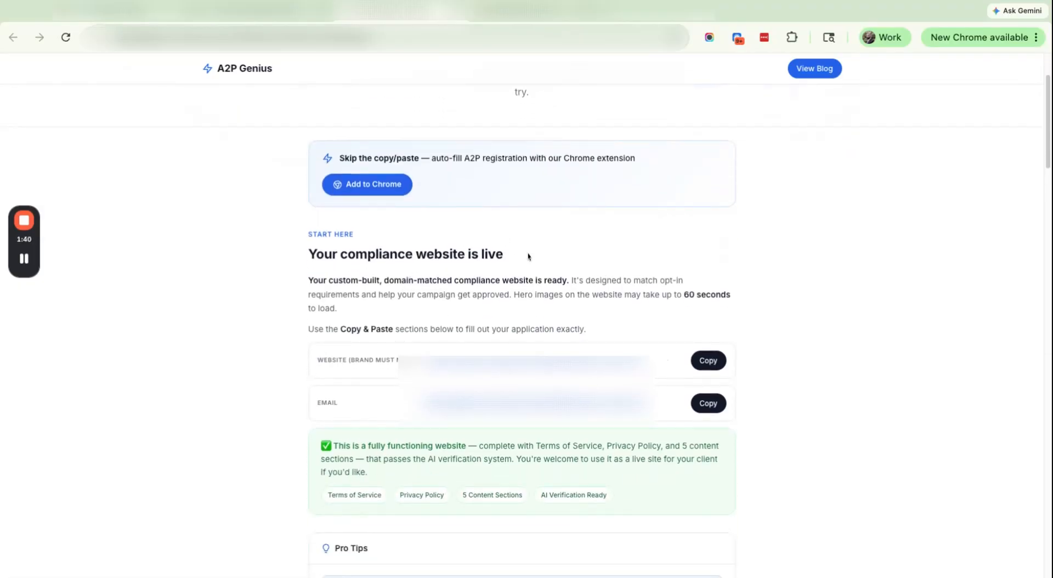
Step: Open the generated chiropractic compliance website and scroll down to its Request Information form
left_click(486, 362)
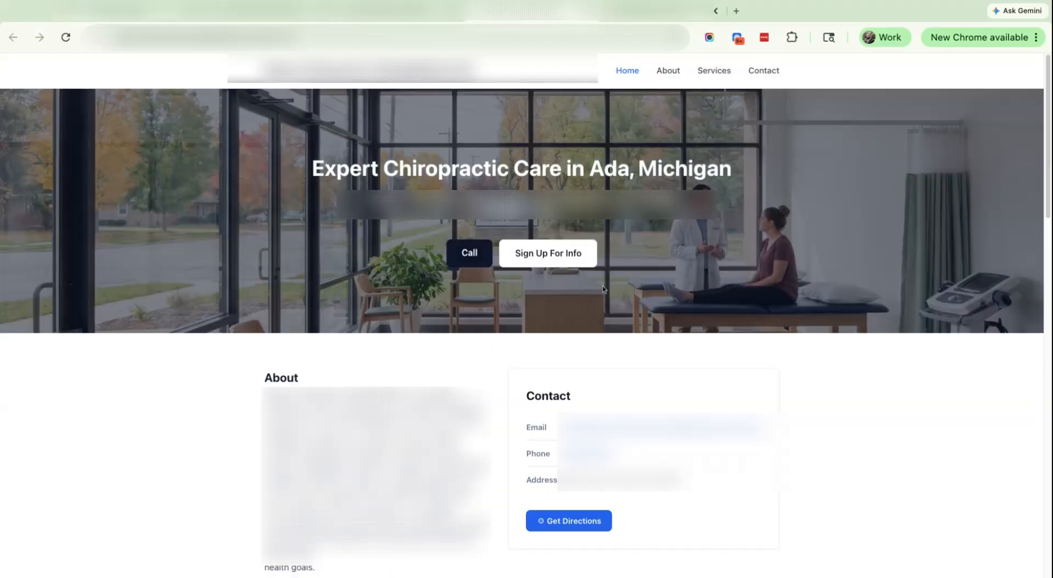
scroll(462, 302, "down", 3)
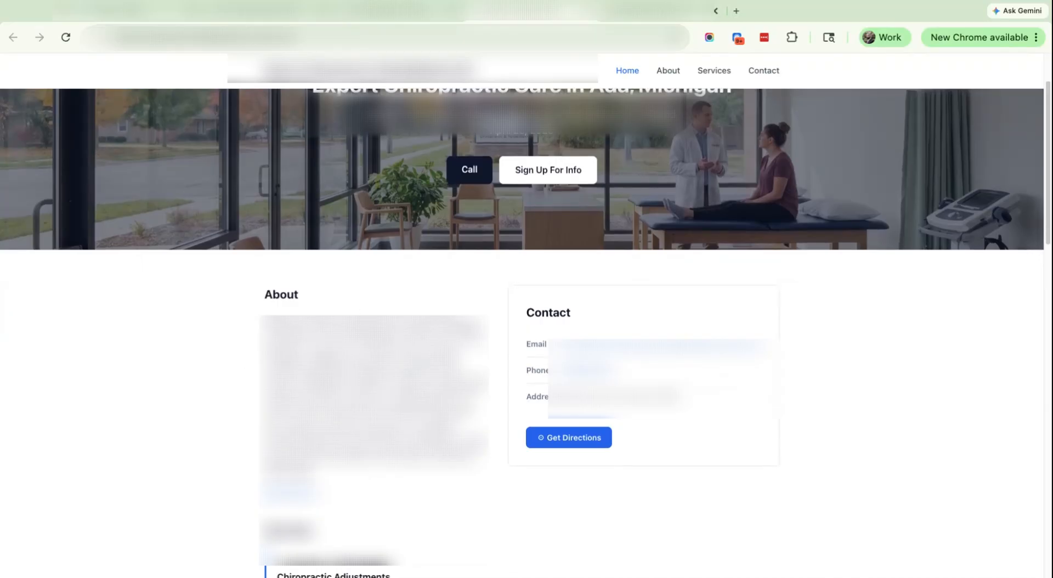
scroll(526, 329, "down", 3)
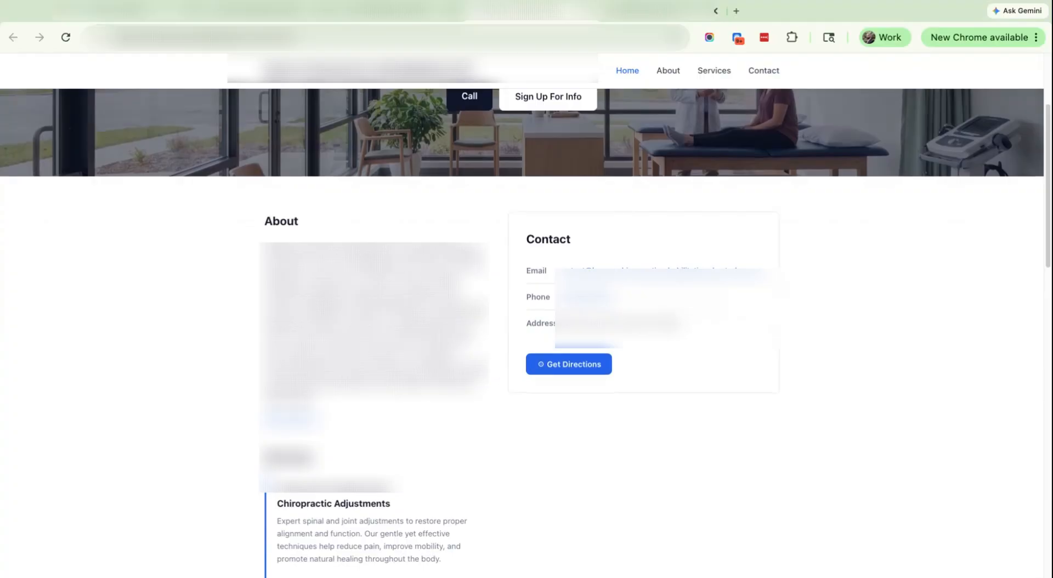
scroll(412, 267, "down", 15)
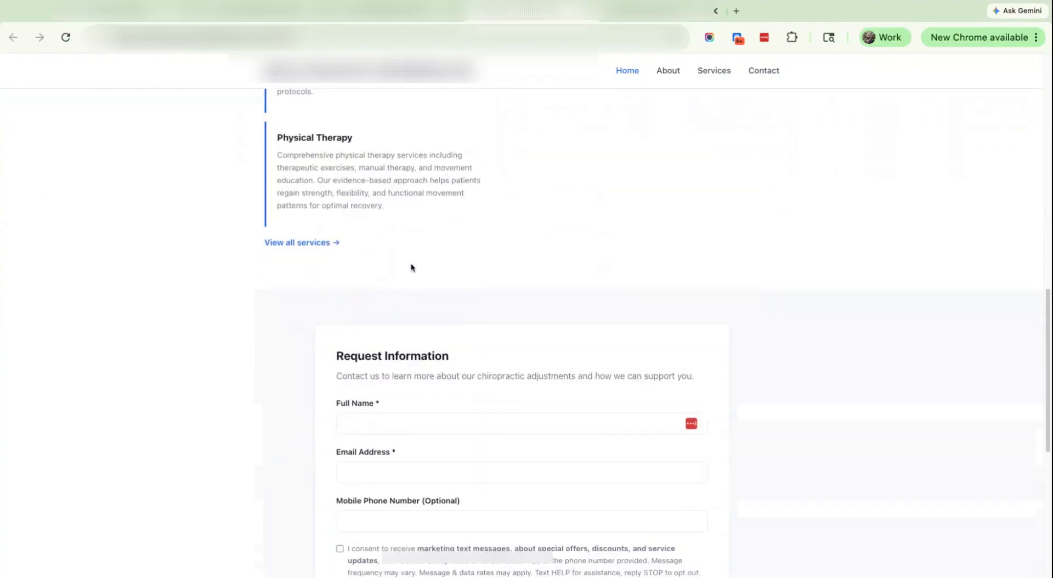
scroll(412, 267, "down", 5)
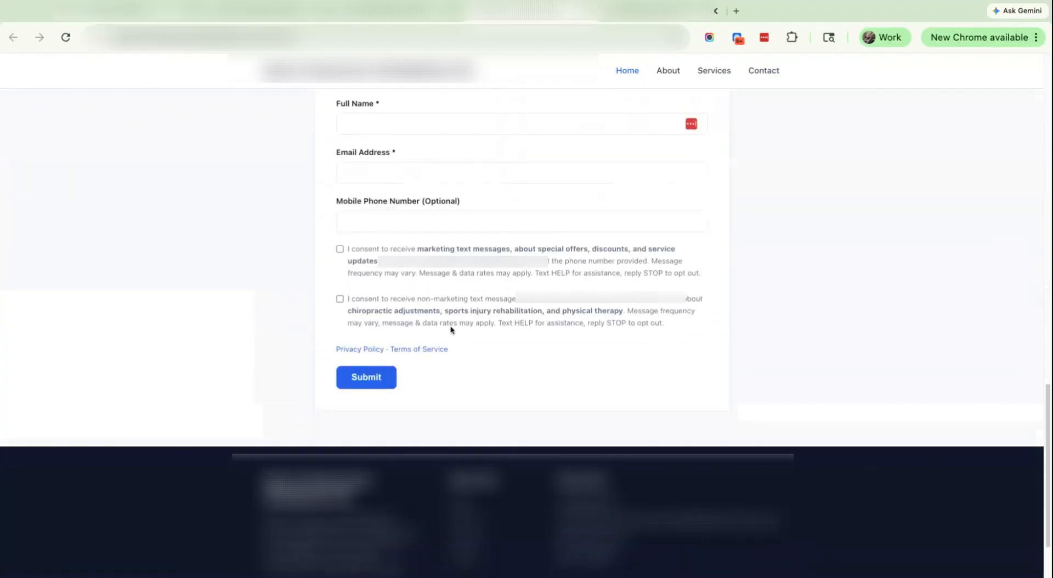
Step: Check the site's Privacy Policy page and return to the information request form
left_click(345, 350)
scroll(461, 273, "down", 9)
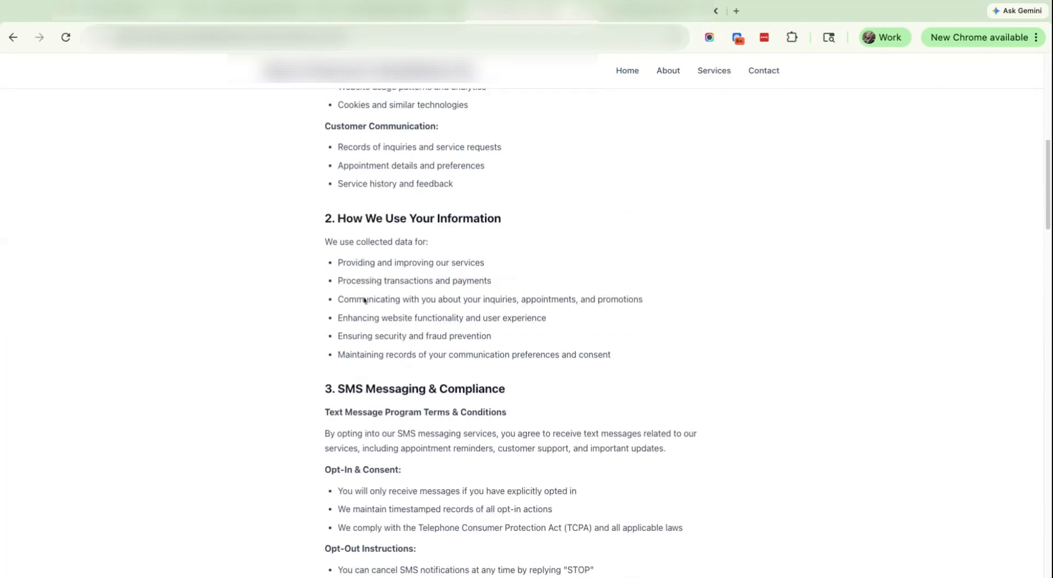
key("super+bracketleft")
left_click_drag(427, 358, 427, 355)
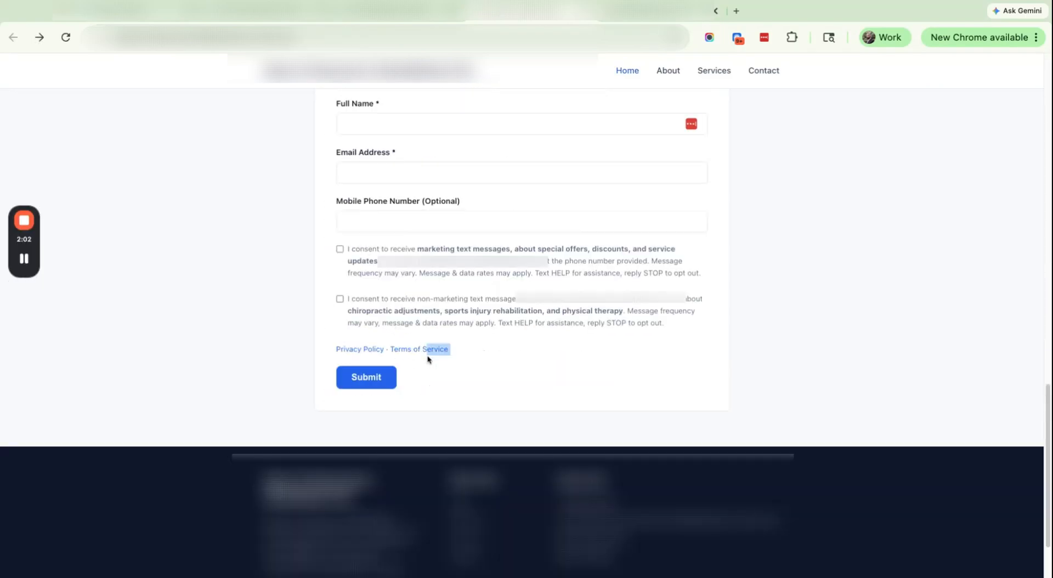
Step: Check the site's Terms of Service page and return to the information request form
left_click(408, 351)
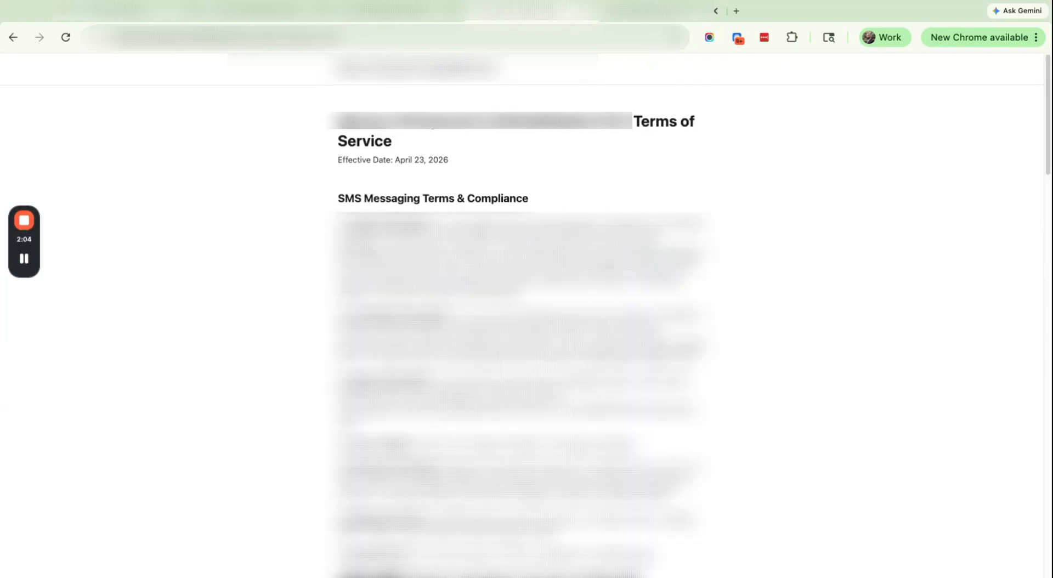
scroll(515, 316, "down", 10)
scroll(435, 276, "down", 10)
key("super+bracketleft")
scroll(435, 276, "down", 2)
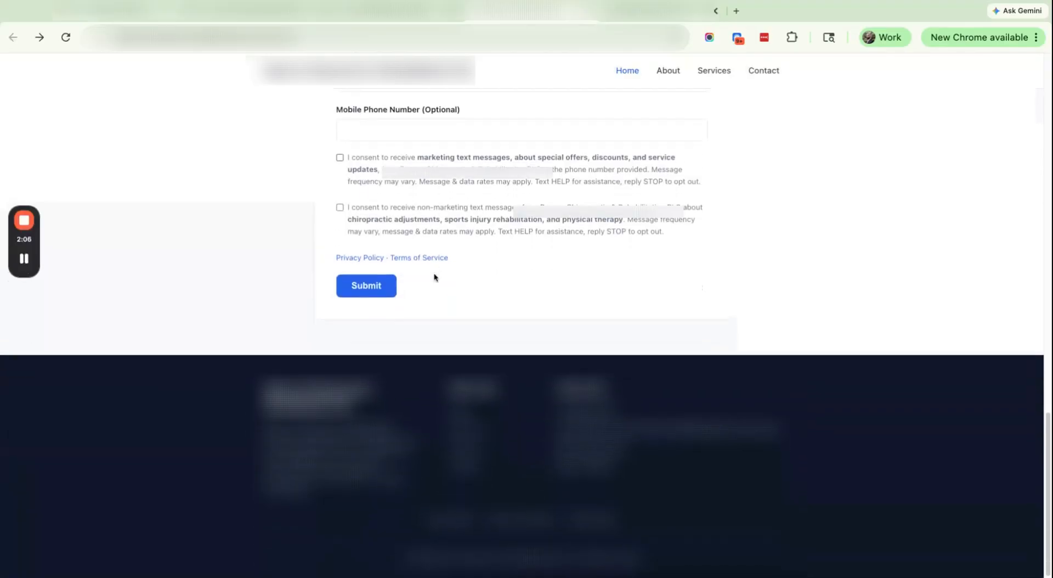
scroll(433, 269, "up", 20)
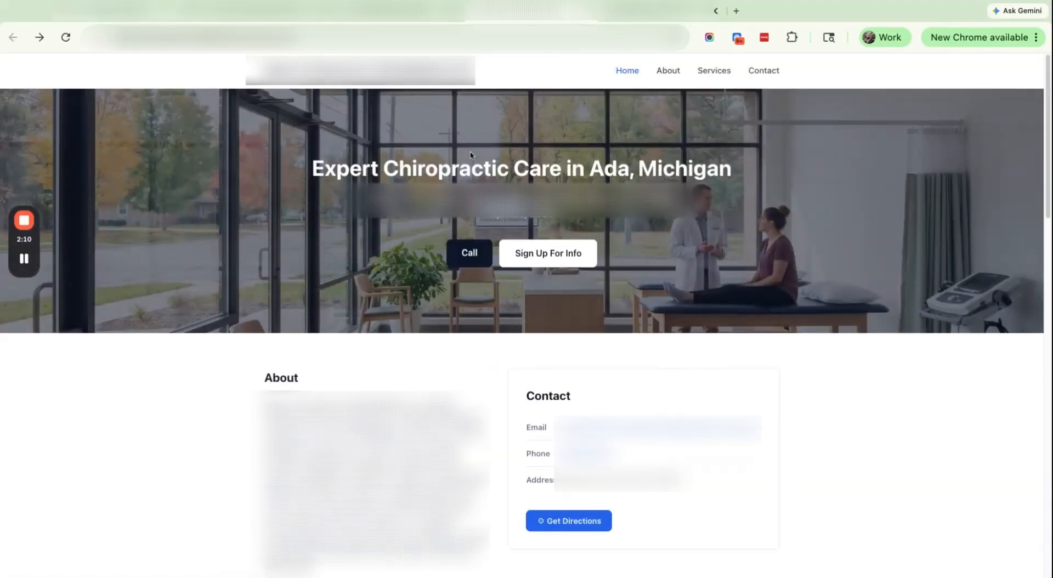
Step: Copy the Compliance Kit results URL and start A2P Messaging registration in HighLevel's Trust Center
key("super+shift+bracketleft")
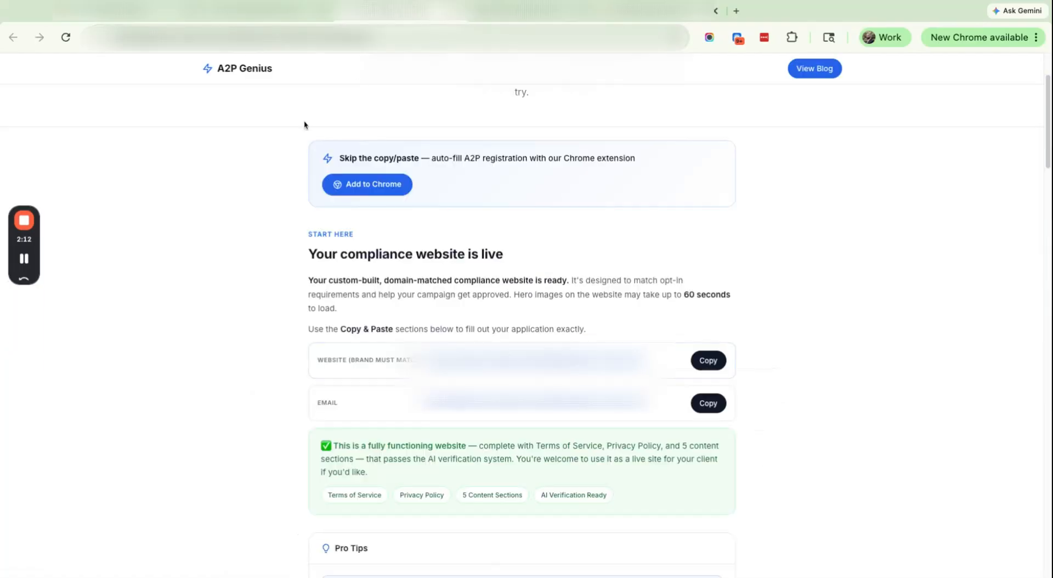
scroll(459, 159, "up", 2)
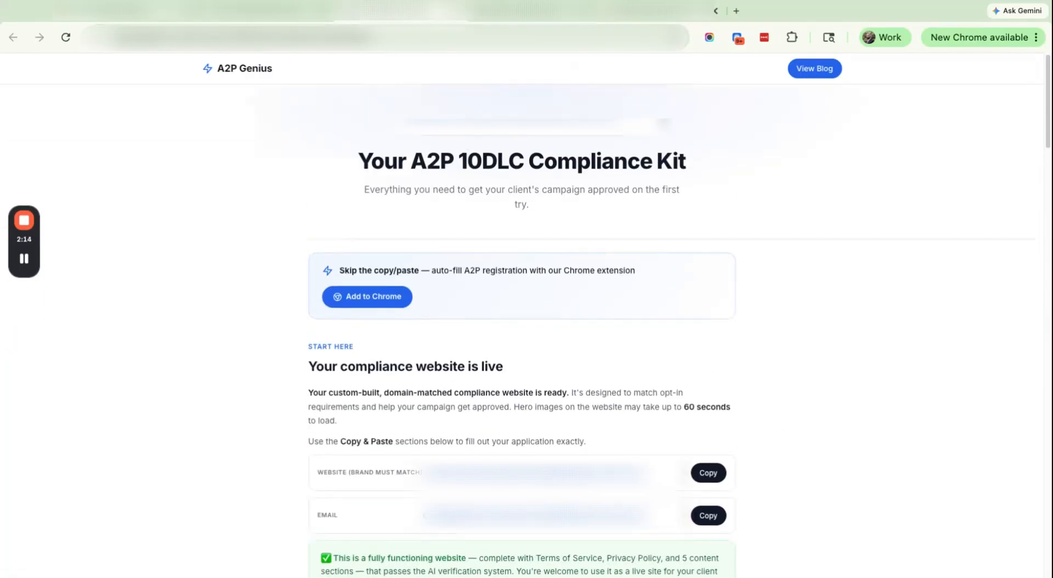
left_click(395, 37)
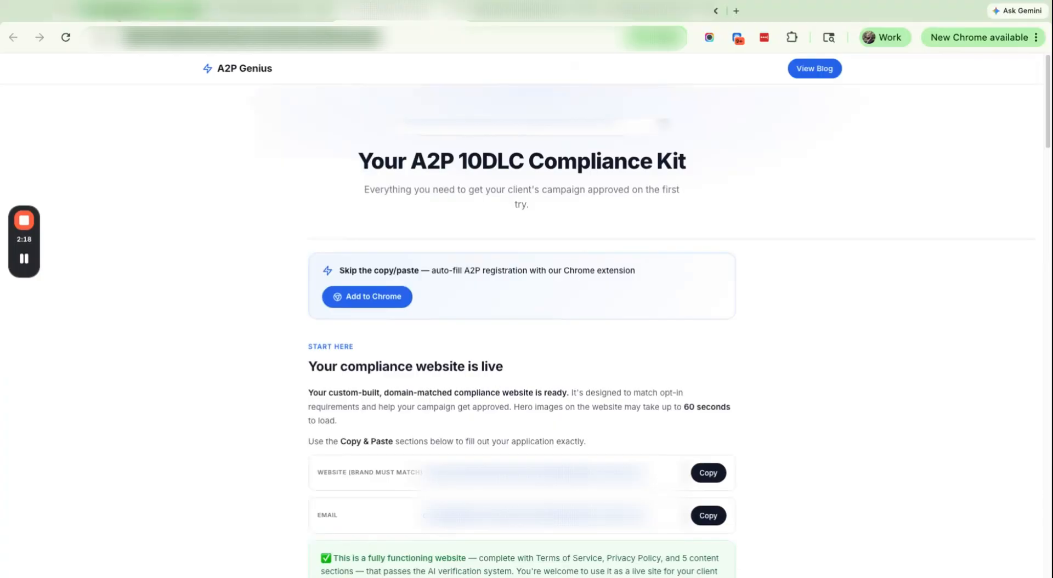
left_click(140, 10)
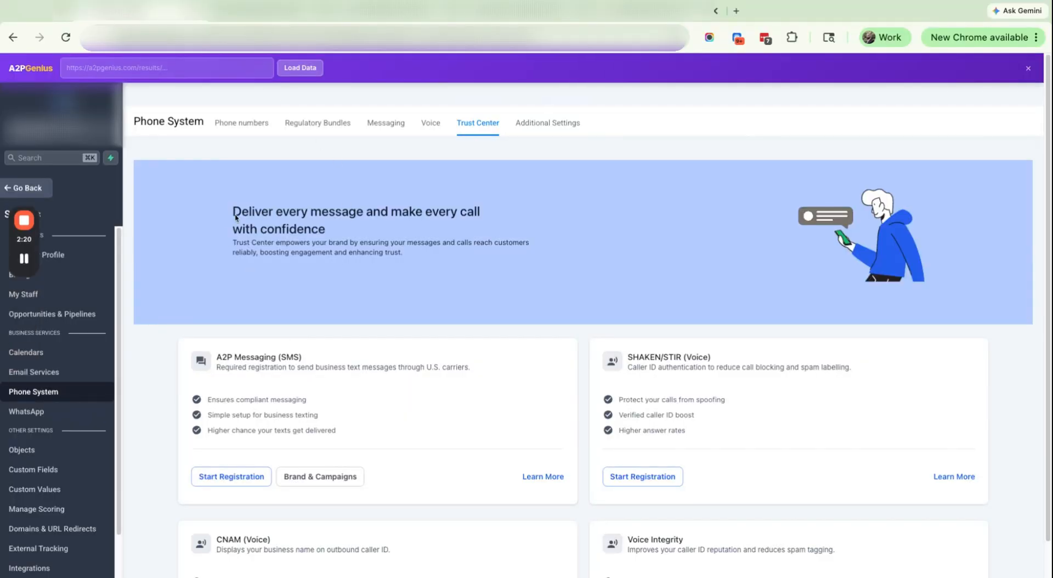
left_click(263, 477)
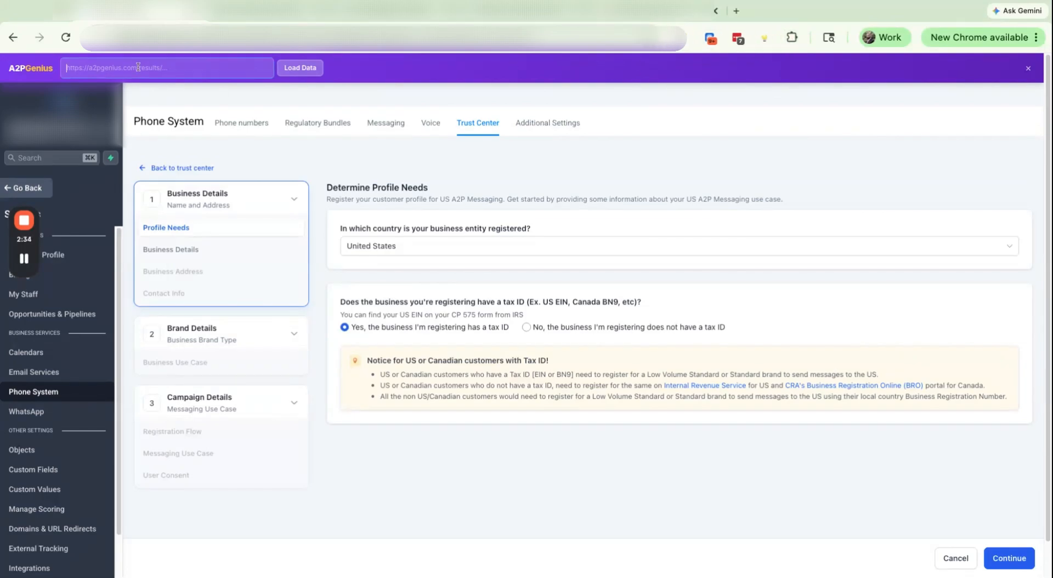
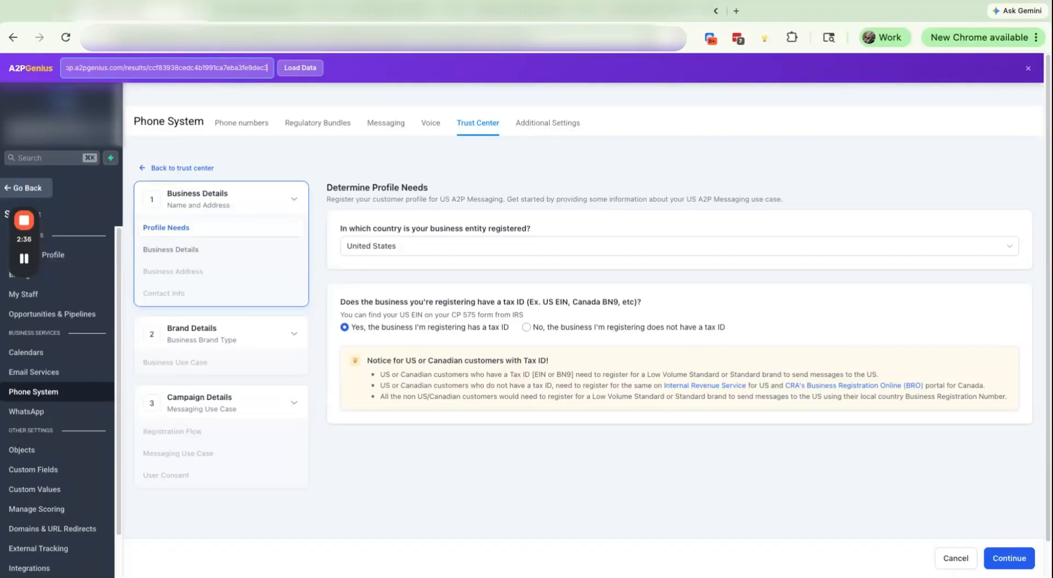
Step: Paste and load the A2P Genius results link, auto-filling LLC, EIN, Healthcare and USA & Canada
left_click(300, 68)
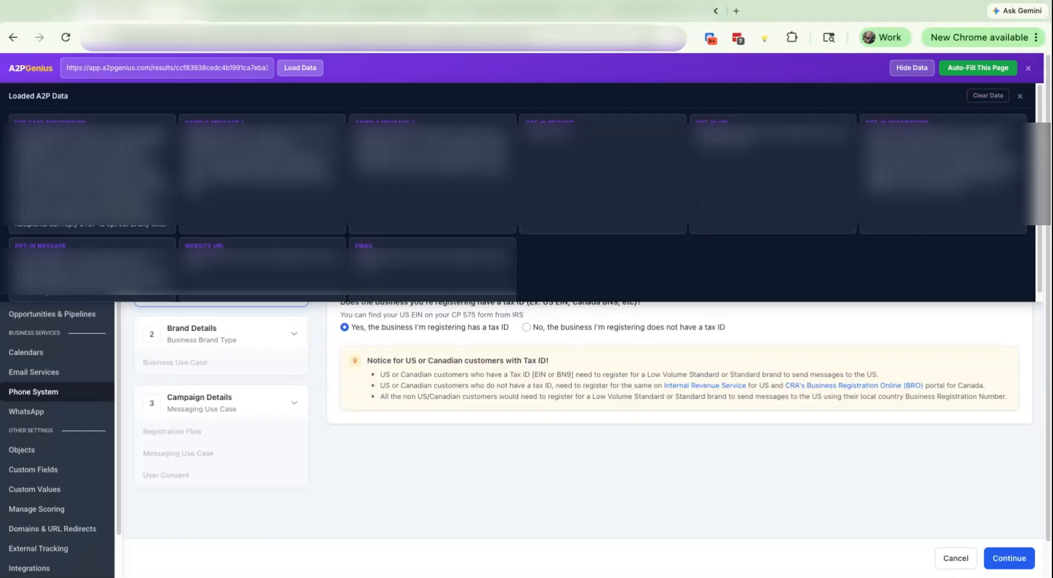
left_click(1020, 91)
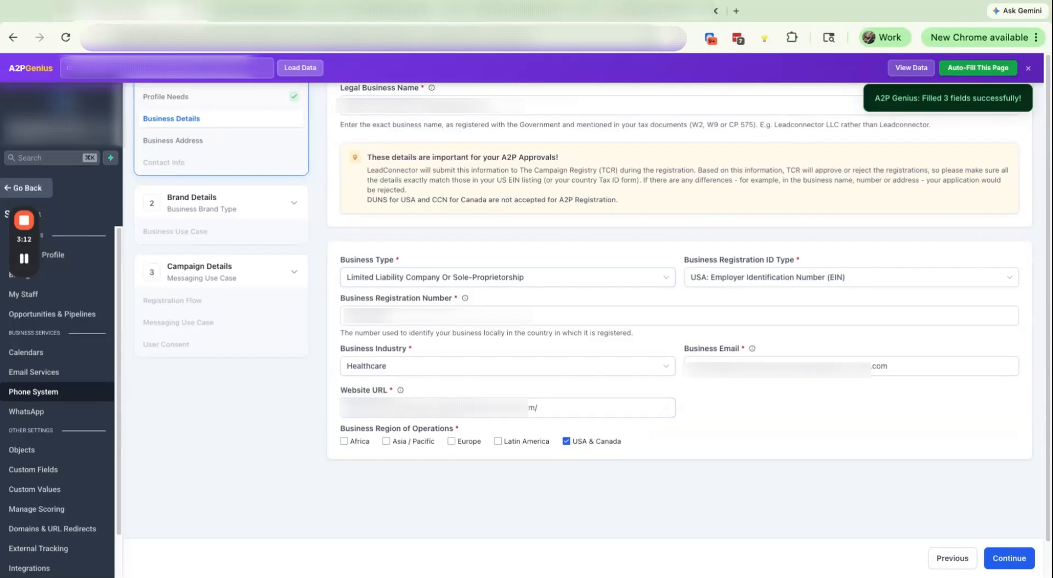
Step: Continue past Business Details, Business Address and CEO contact info to the Brand Type step
left_click(1009, 558)
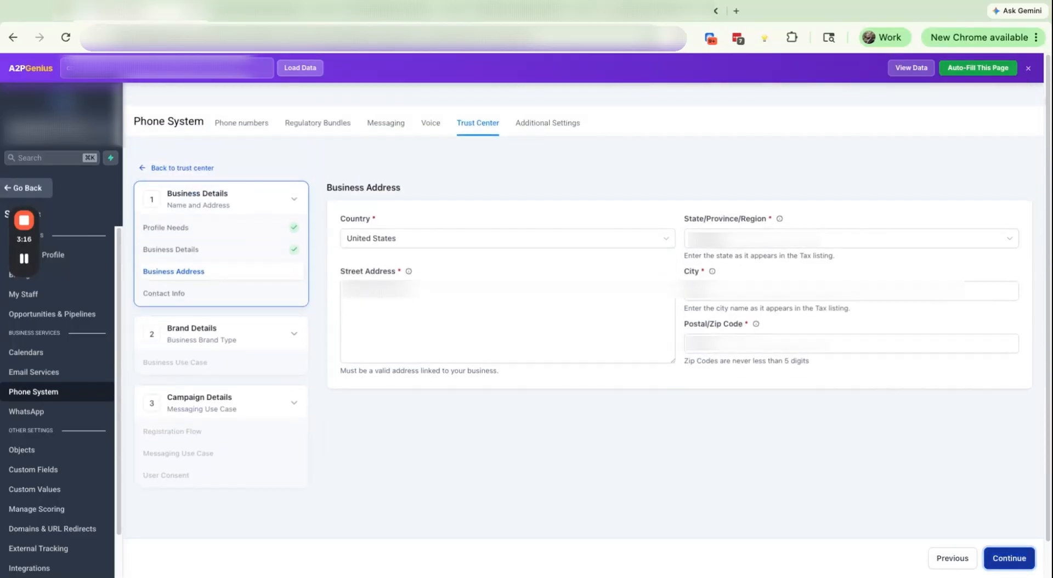
left_click(1009, 558)
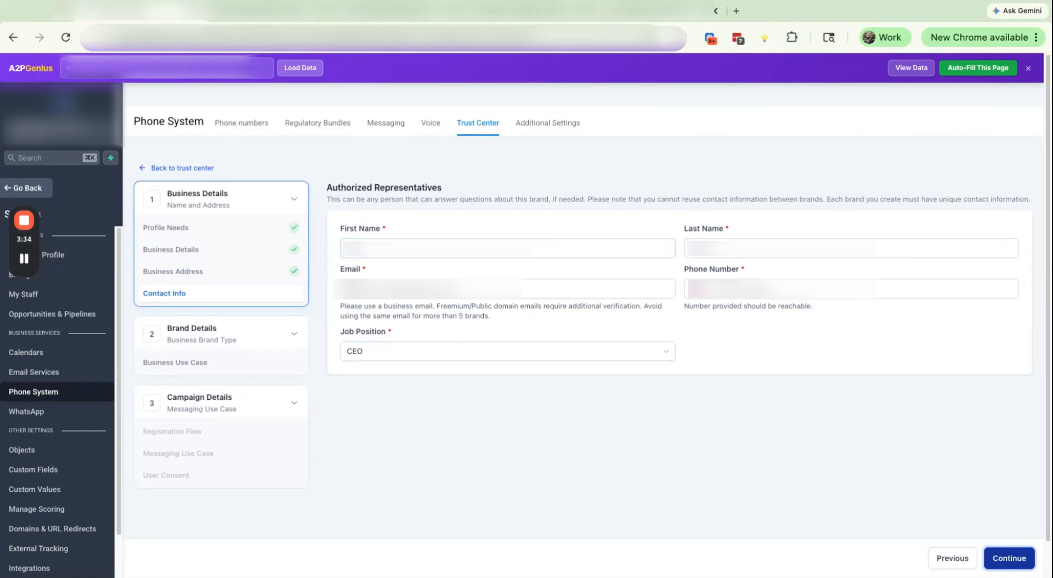
left_click(1009, 557)
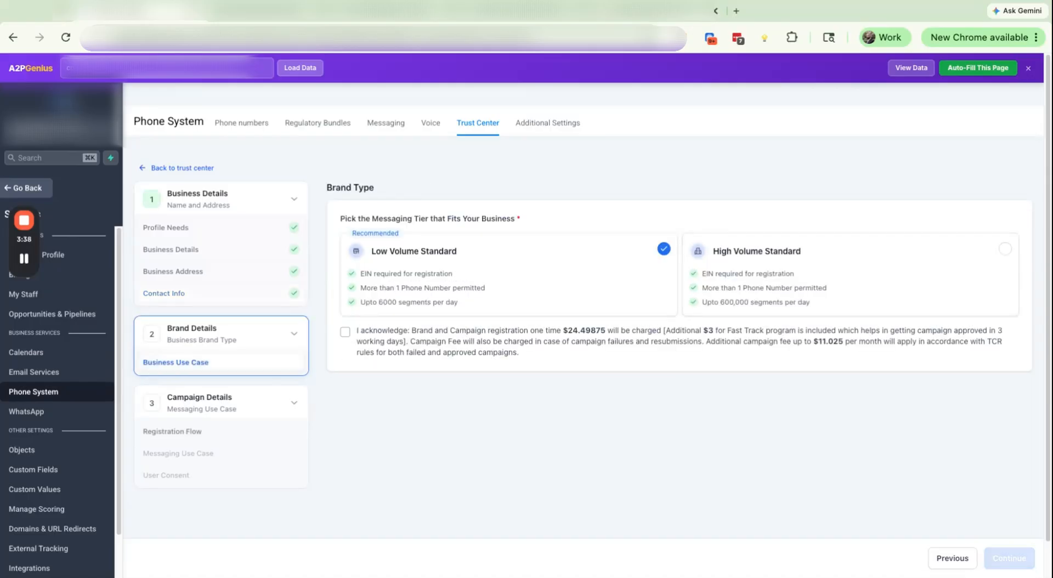
Step: Acknowledge Low Volume Standard charges, keep Manual setup, and auto-fill the Low Volume Mixed campaign details
left_click(345, 332)
left_click(1009, 558)
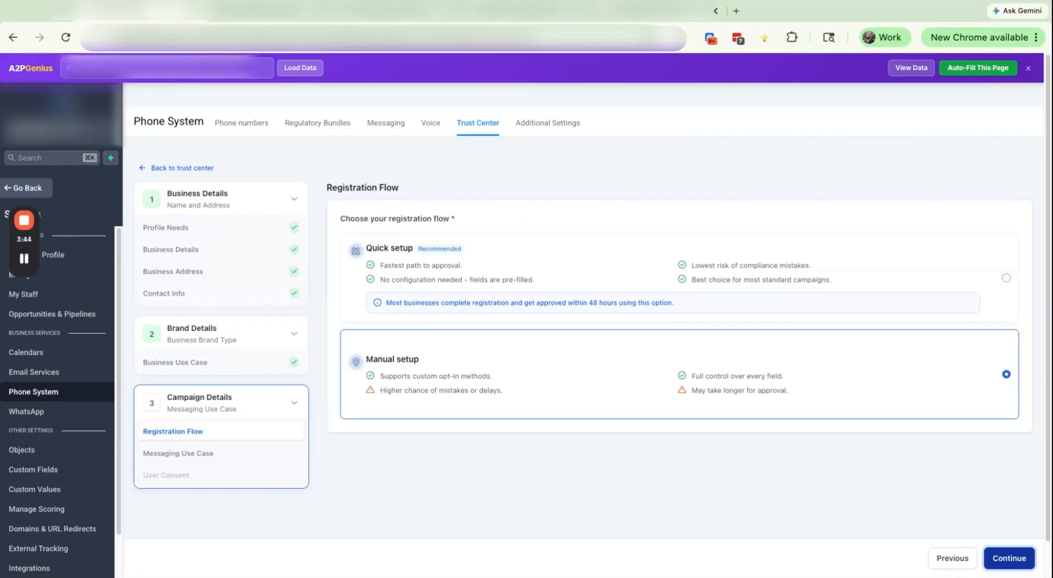
left_click(1009, 558)
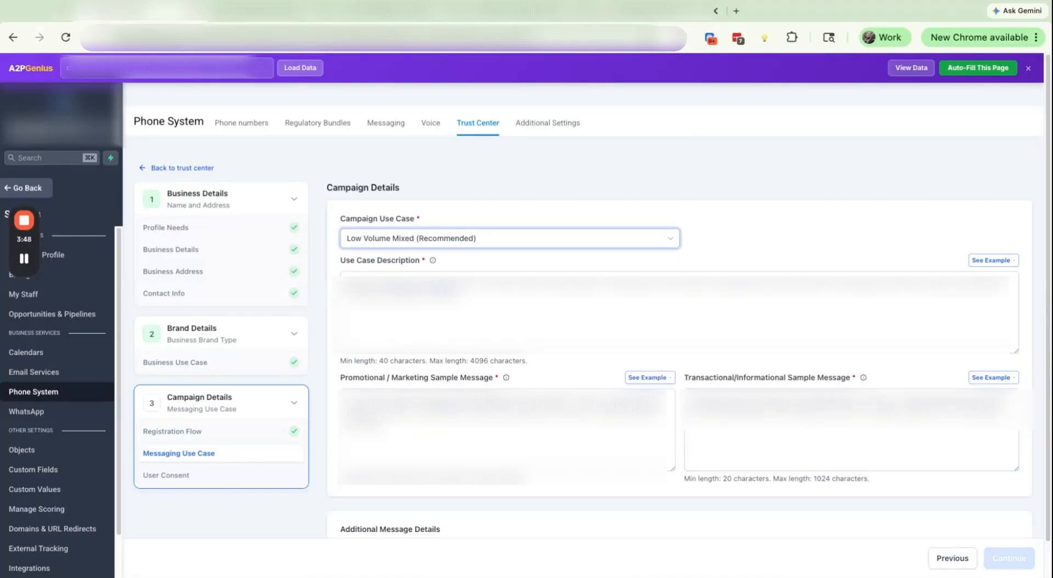
scroll(680, 340, "down", 3)
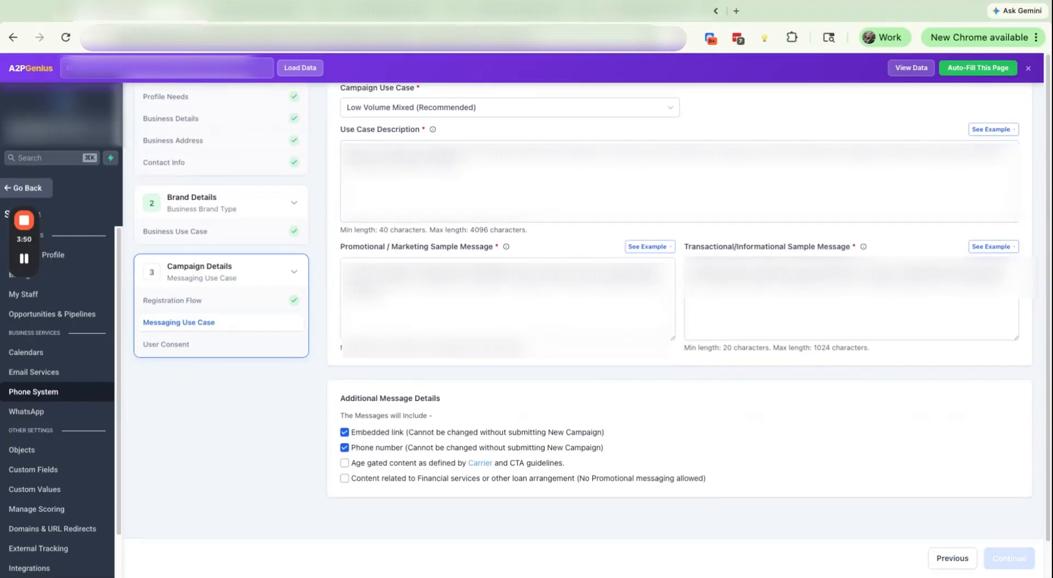
left_click(977, 68)
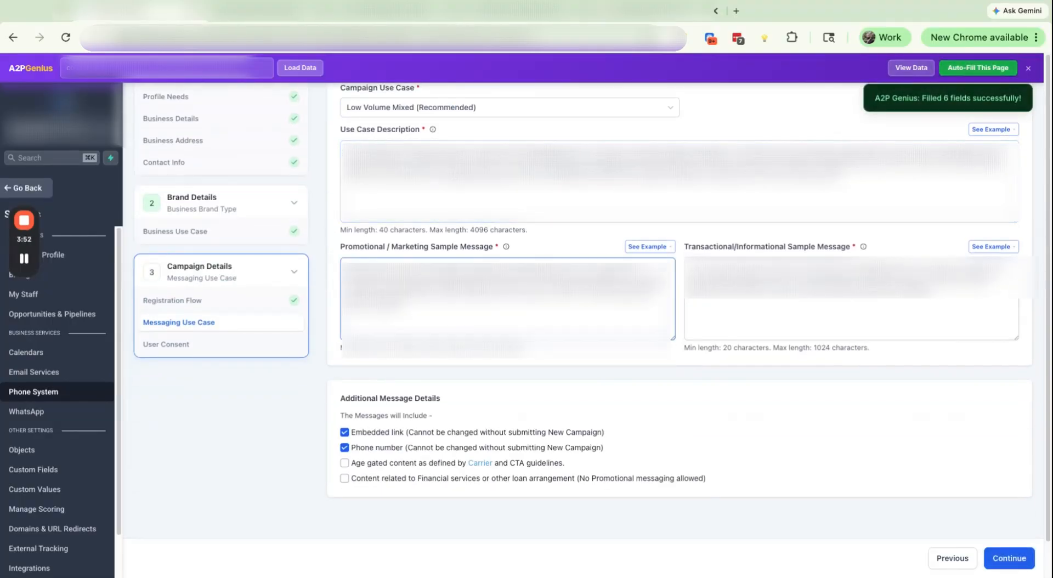
left_click(1009, 558)
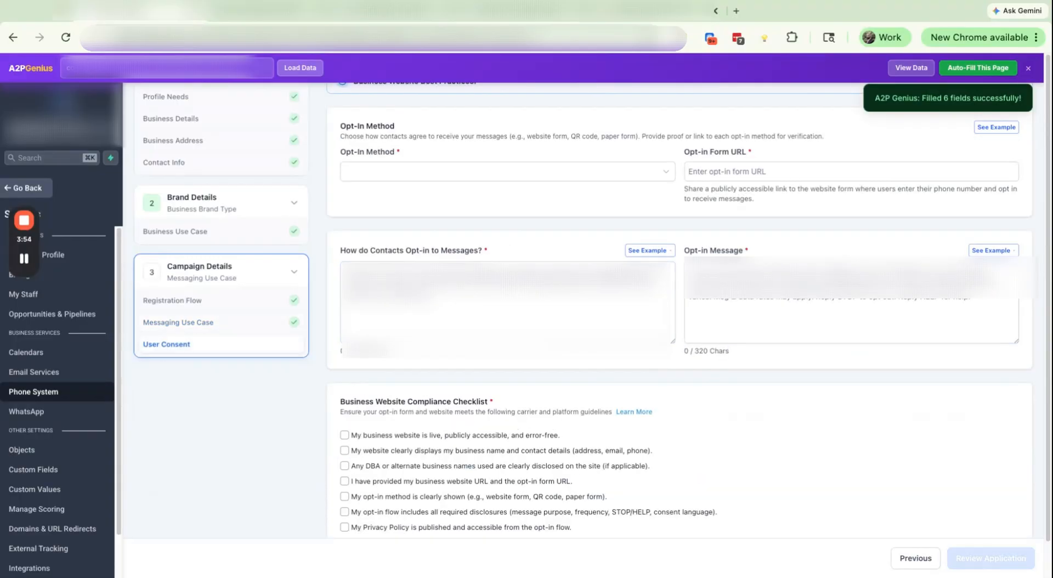
Step: Auto-fill User Consent with Website Form opt-in and all checklist items, then request compliance review
left_click(978, 68)
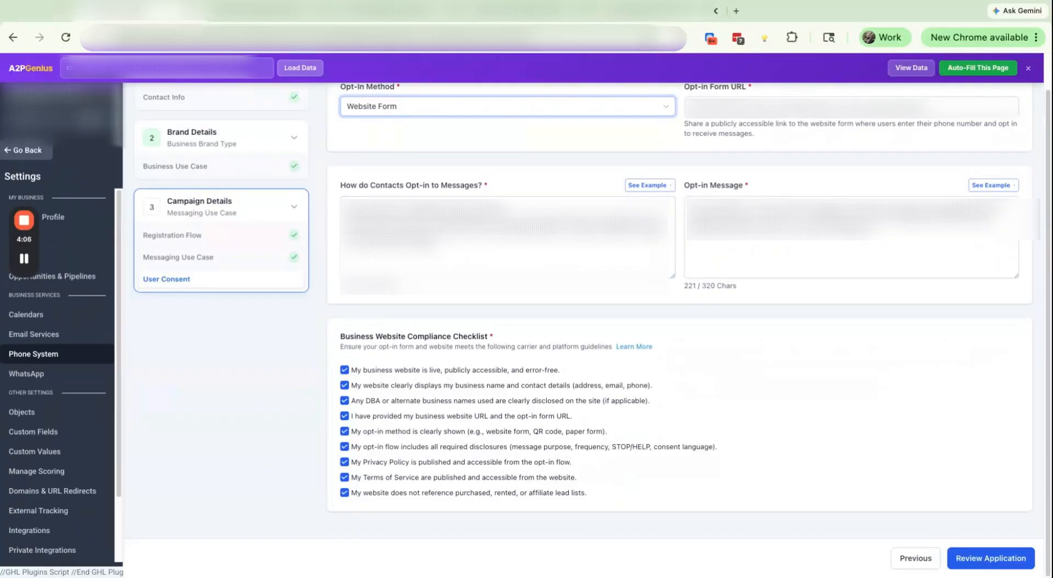
left_click(991, 559)
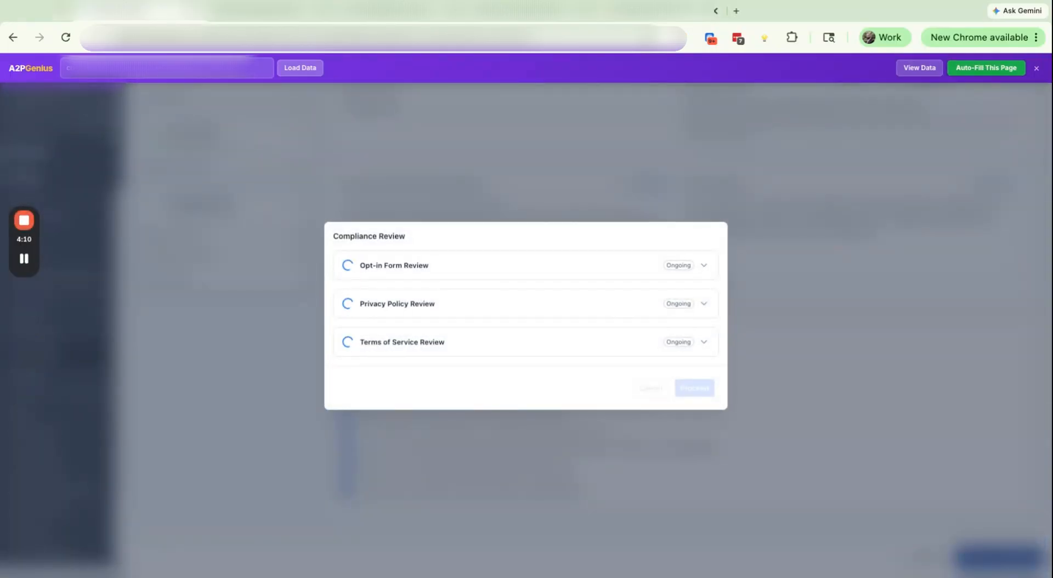
Step: Accept the passed compliance review and proceed past the notice to the application review
mouse_move(26, 261)
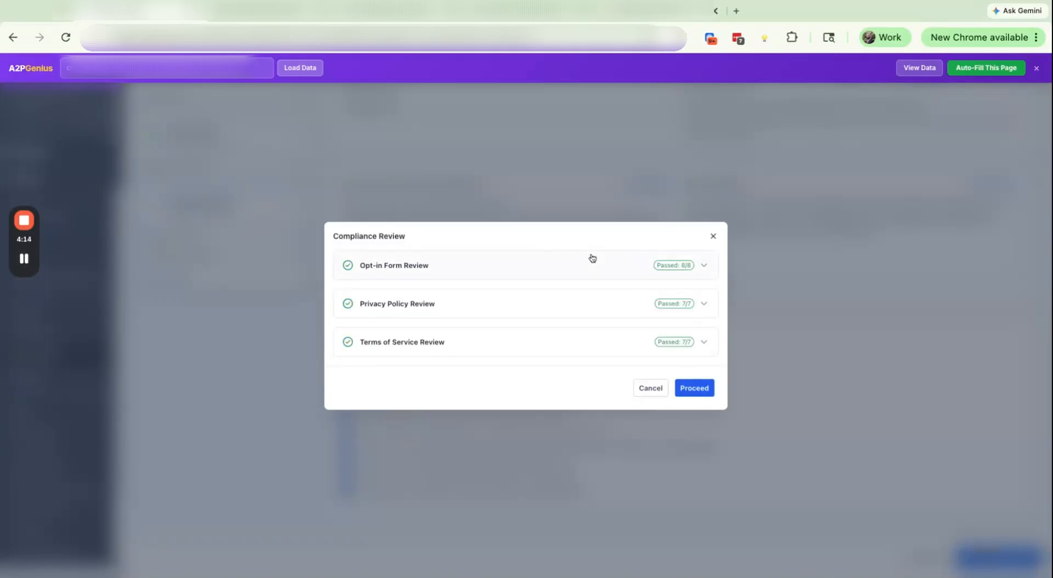
left_click(695, 387)
left_click(680, 368)
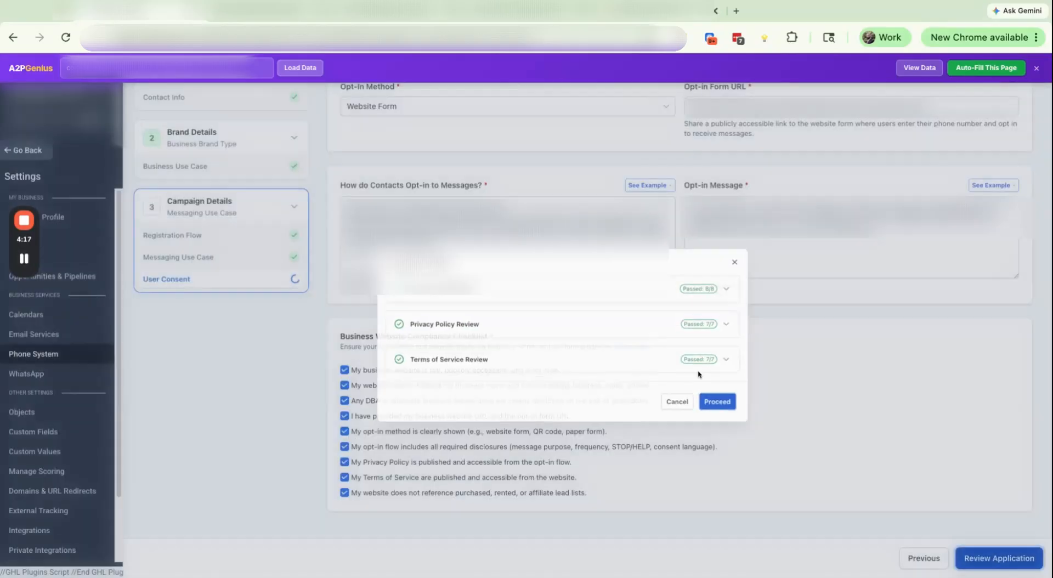
scroll(641, 306, "up", 3)
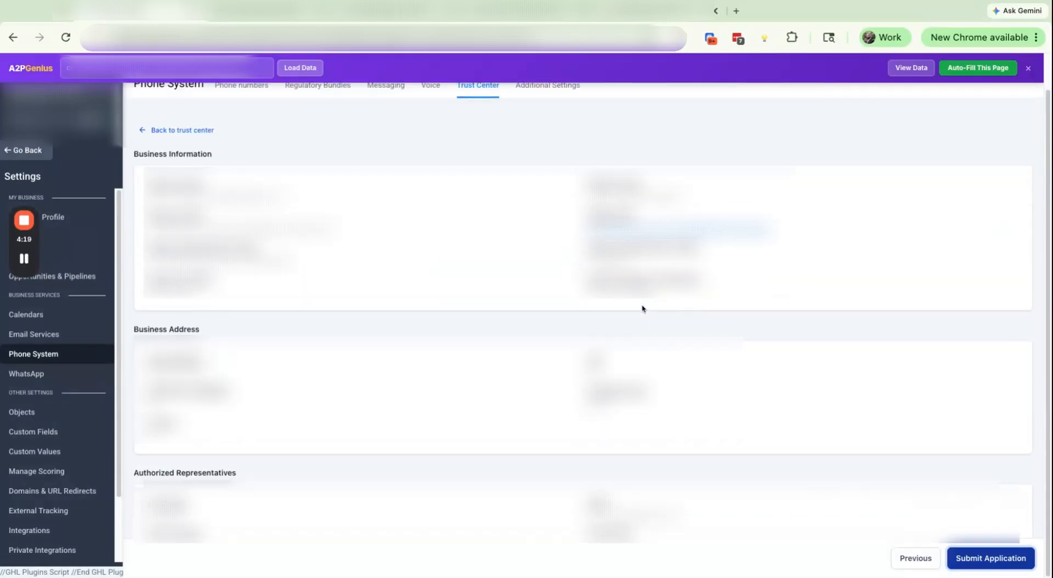
scroll(642, 308, "down", 7)
Step: Submit the application, tick the accuracy and rejection-charge confirmations, and confirm submission
left_click(982, 557)
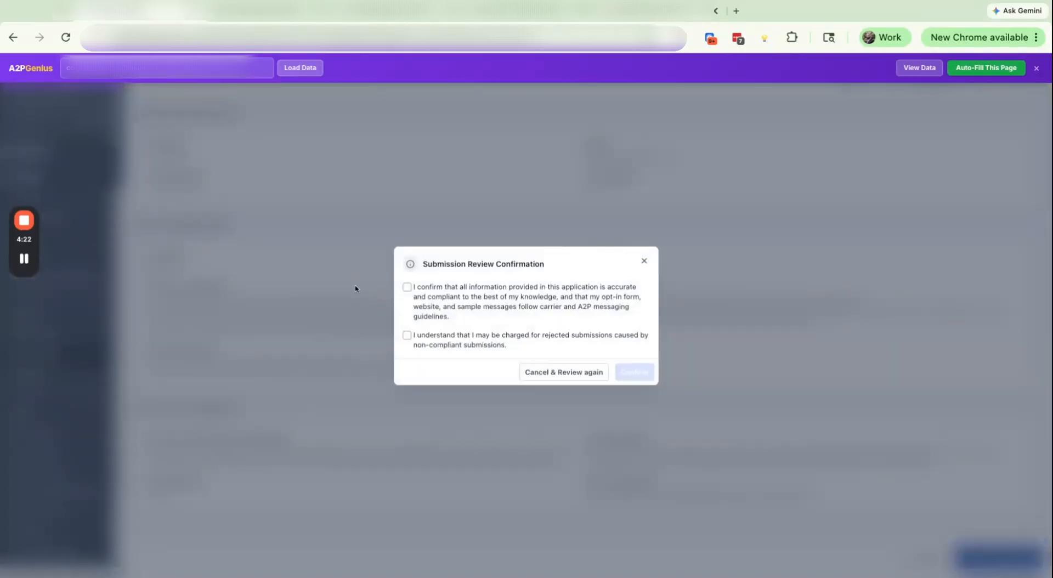
left_click(407, 287)
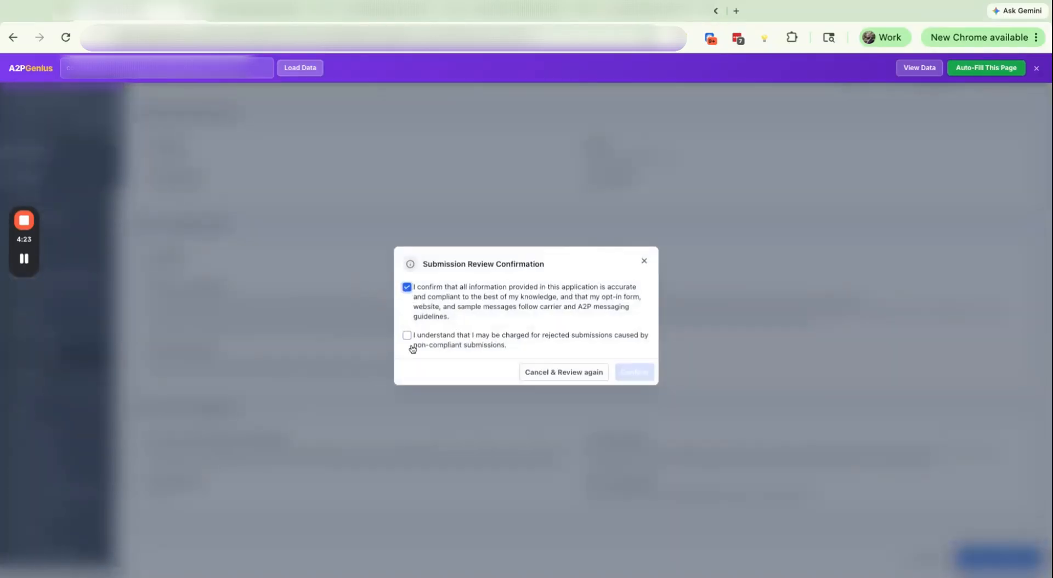
left_click(407, 335)
left_click(634, 373)
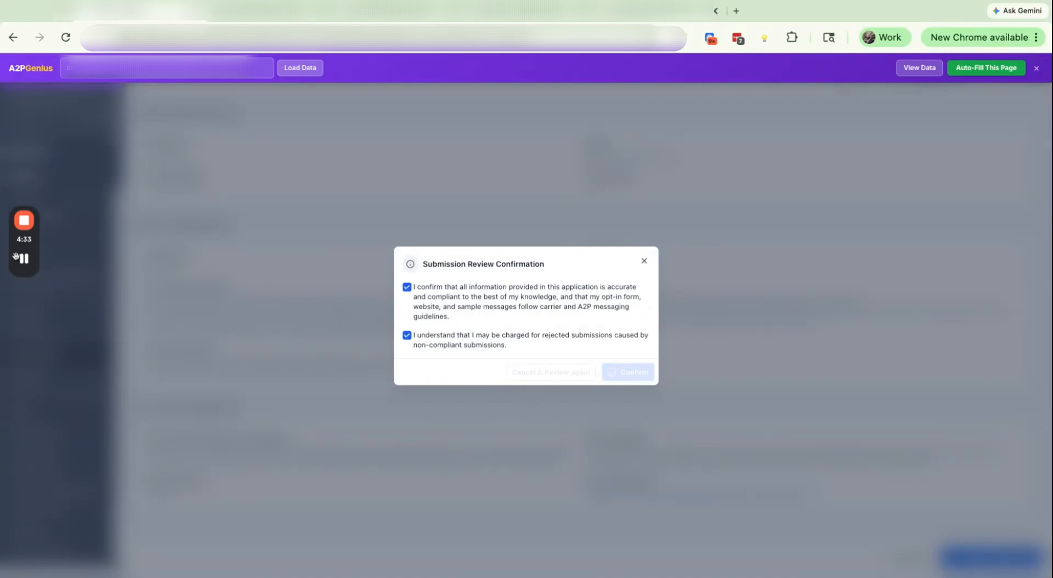
mouse_move(27, 267)
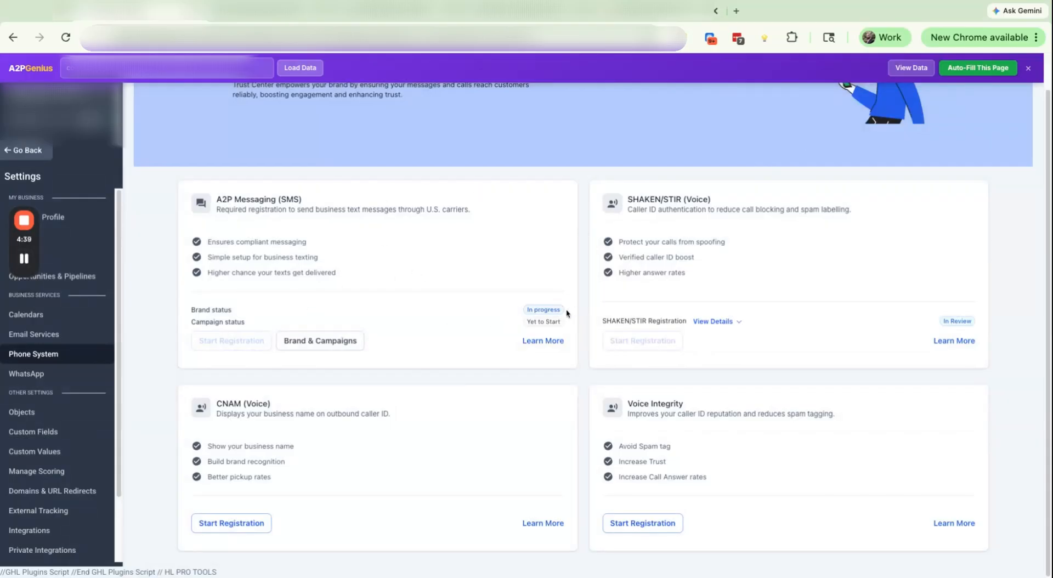
left_click_drag(505, 308, 565, 308)
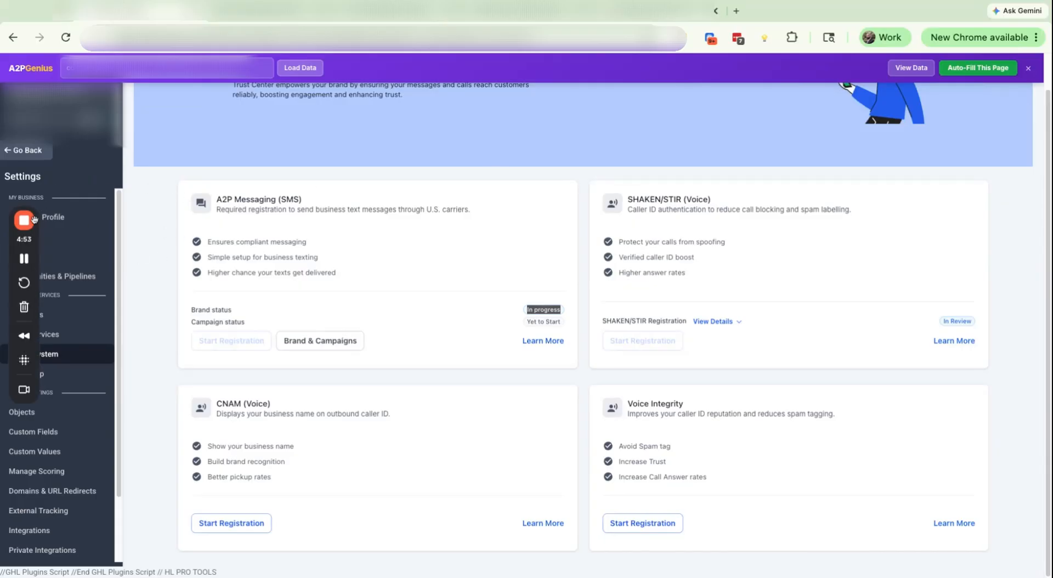
mouse_move(24, 223)
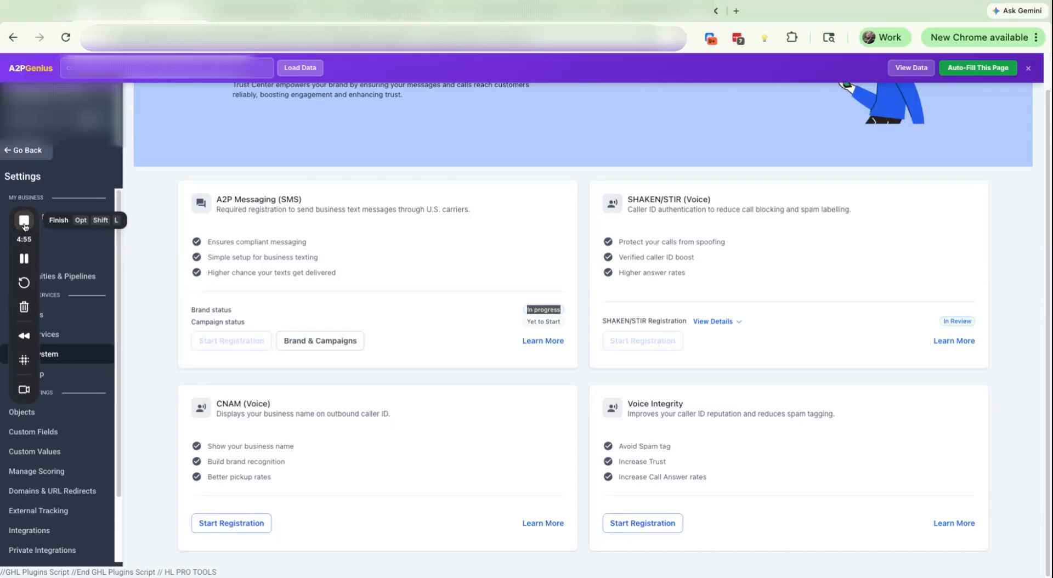